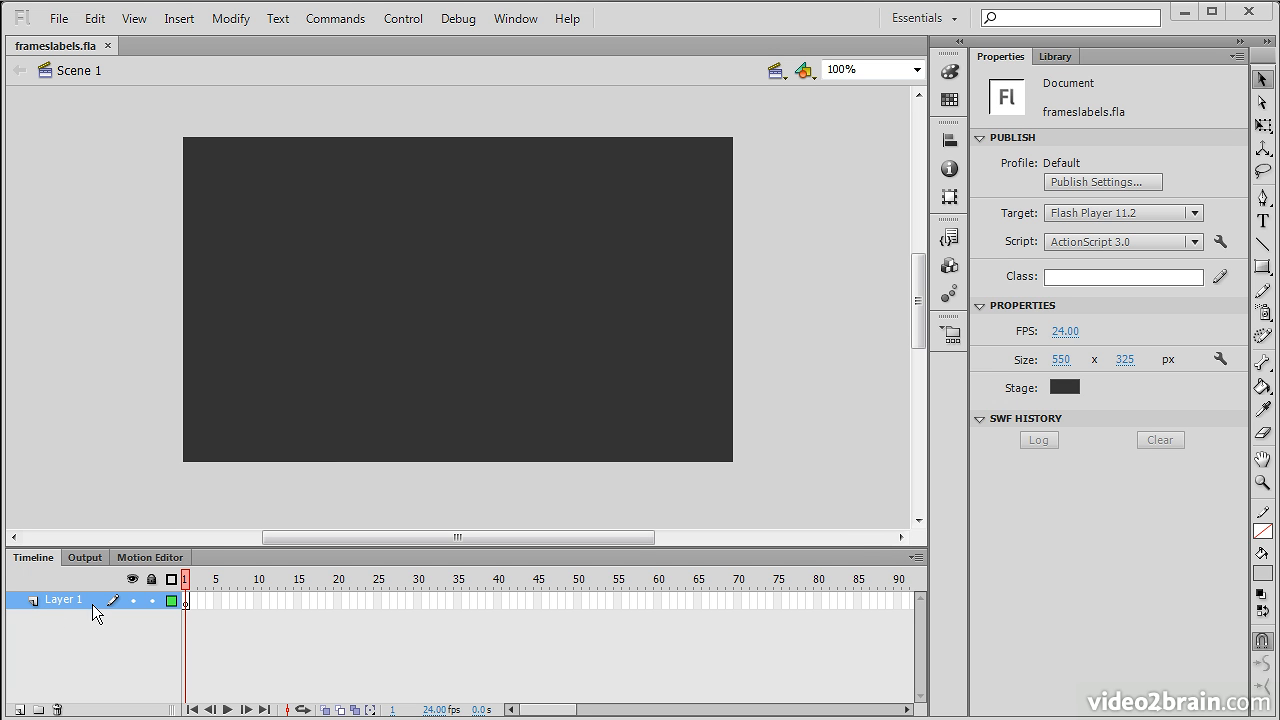
Rename Layer 1 as Frames.
left_click(188, 605)
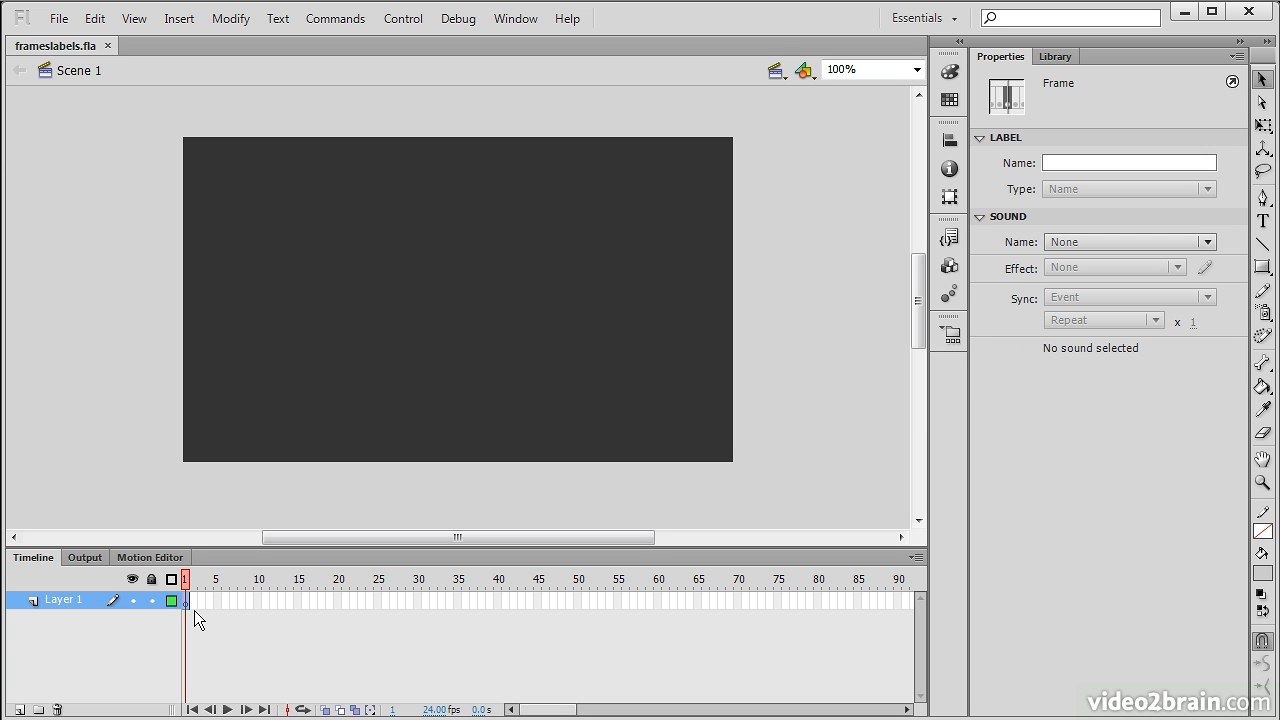
left_click(197, 613)
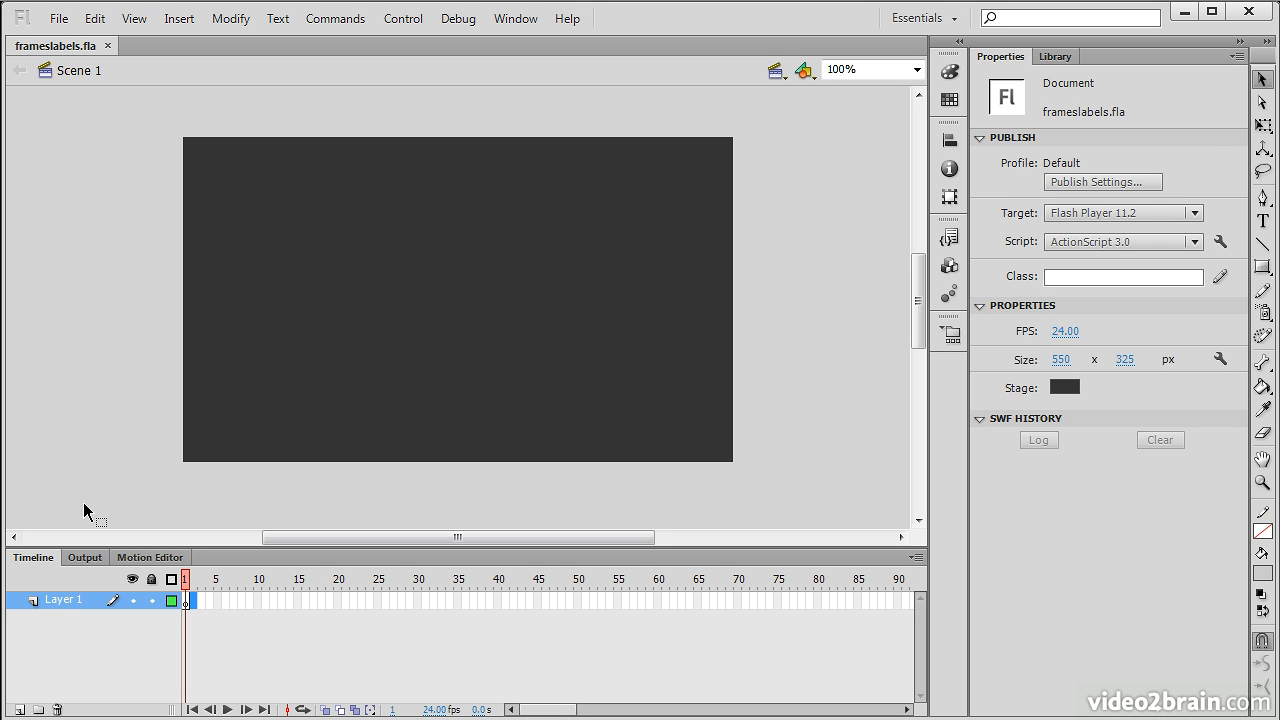
double_click(60, 601)
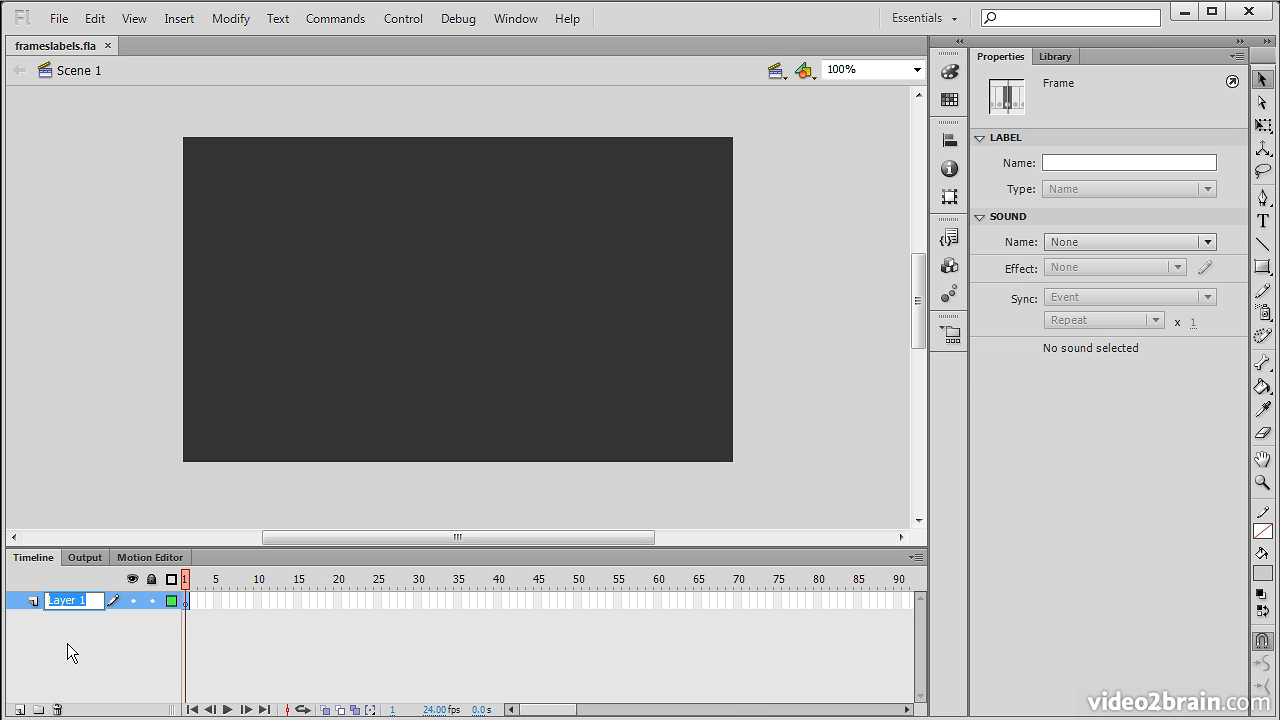
type("Franm")
key("BackSpace")
key("BackSpace")
type("mes")
left_click(108, 635)
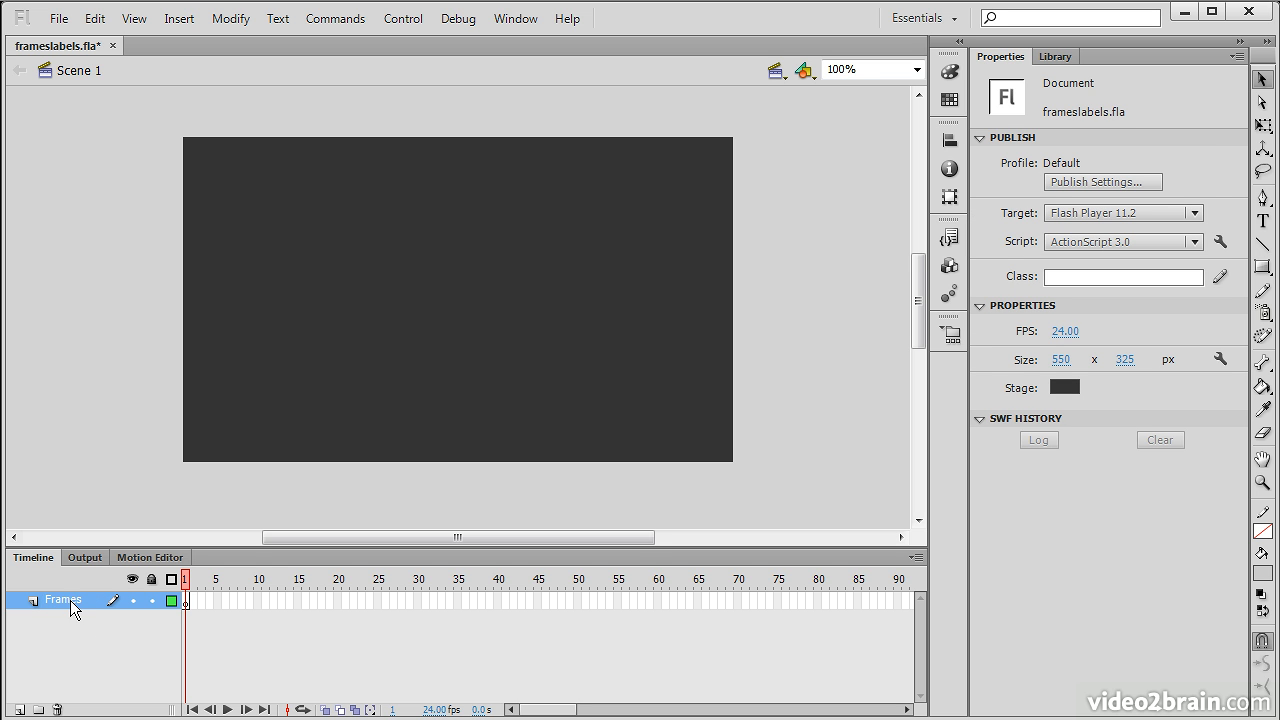
Add a locked layer named Labels above the Frames layer.
left_click(20, 709)
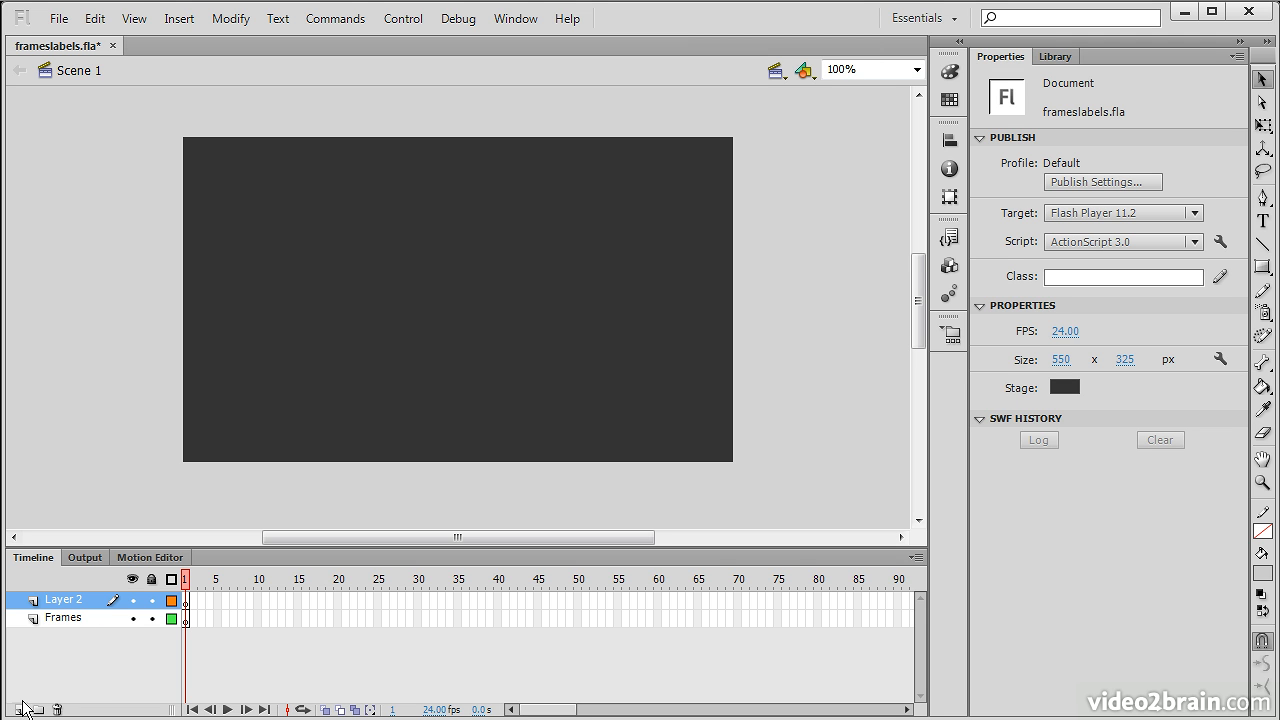
left_click(81, 605)
double_click(81, 605)
type("Labels")
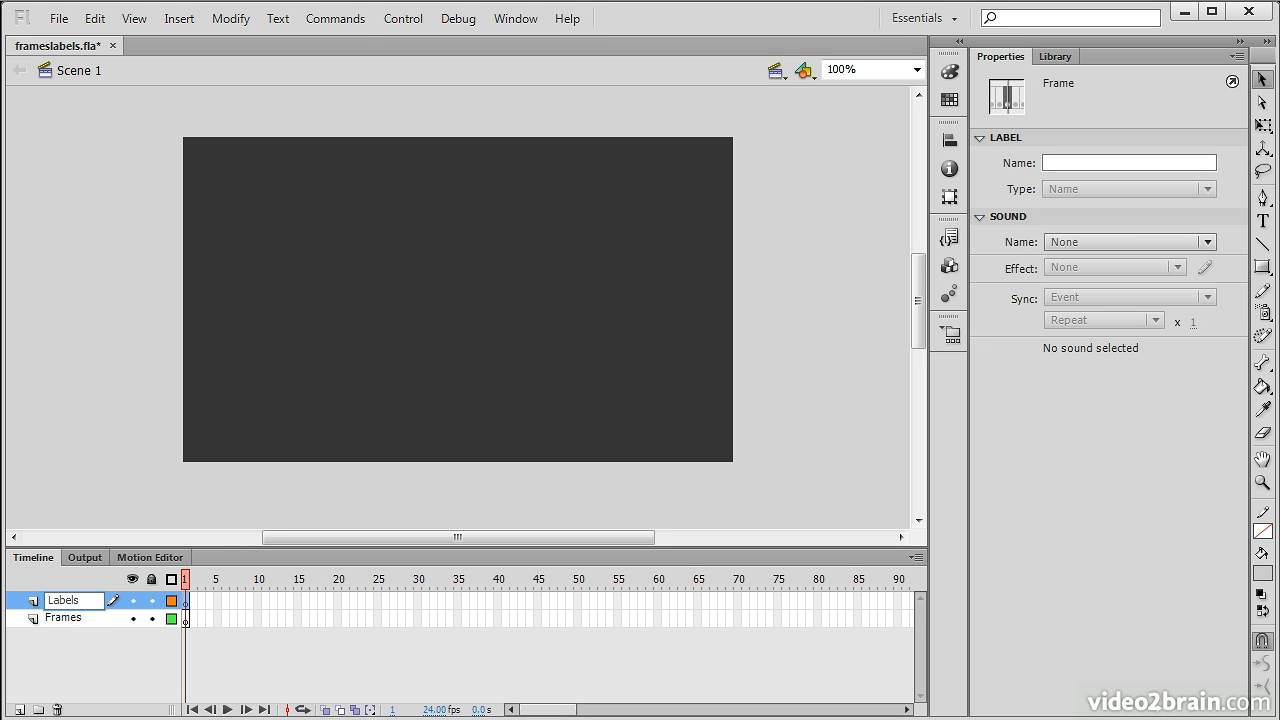
left_click(111, 655)
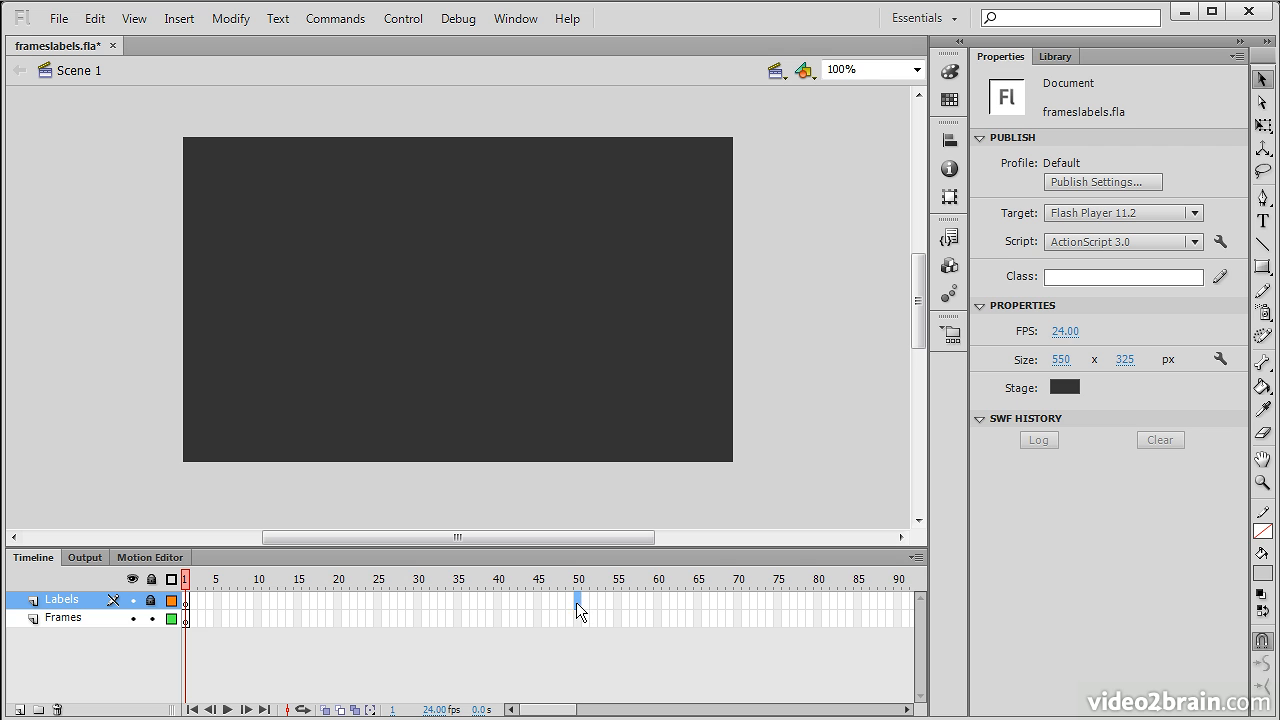
Extend both the Labels and Frames layers to frame 50 by inserting regular frames.
left_click_drag(577, 603, 577, 618)
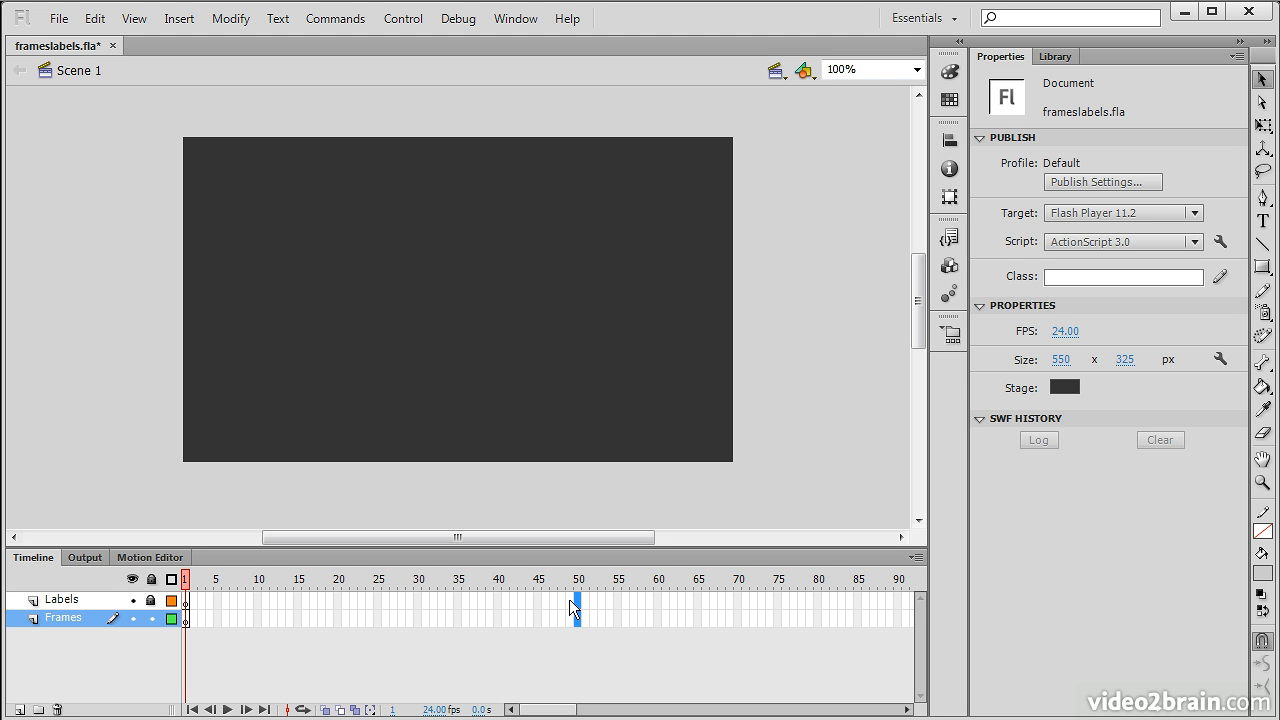
left_click(183, 18)
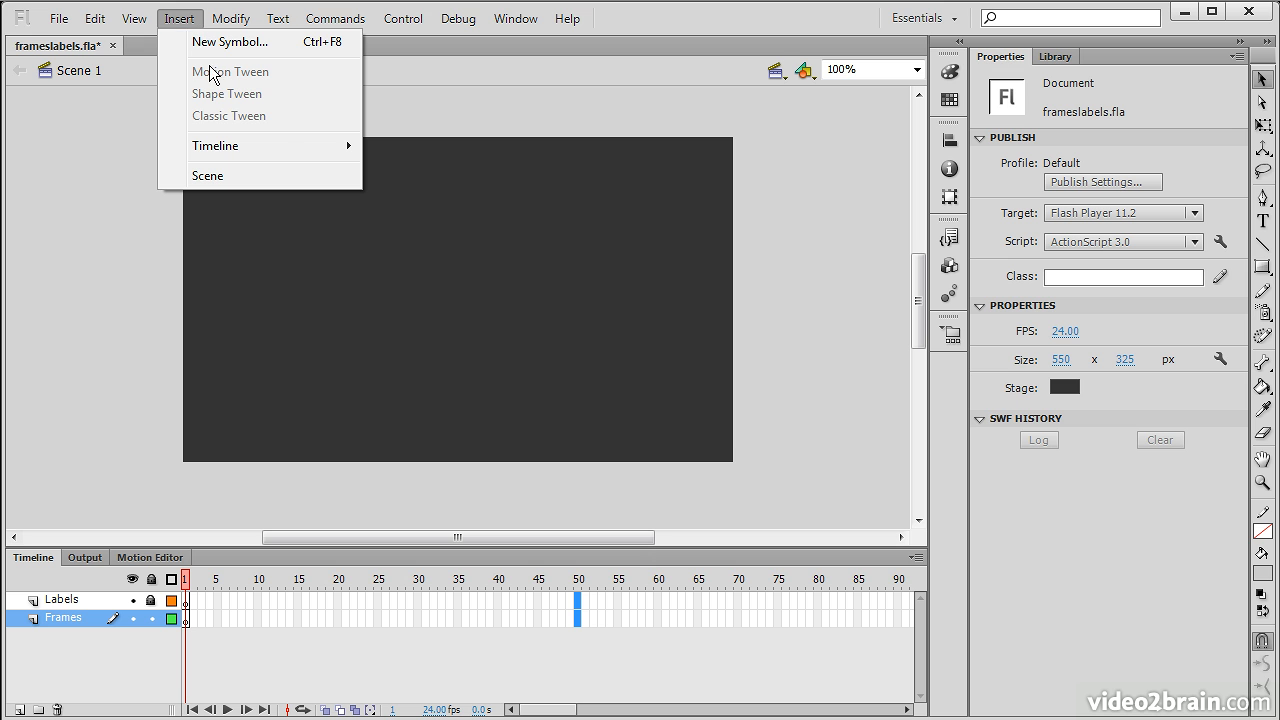
mouse_move(284, 147)
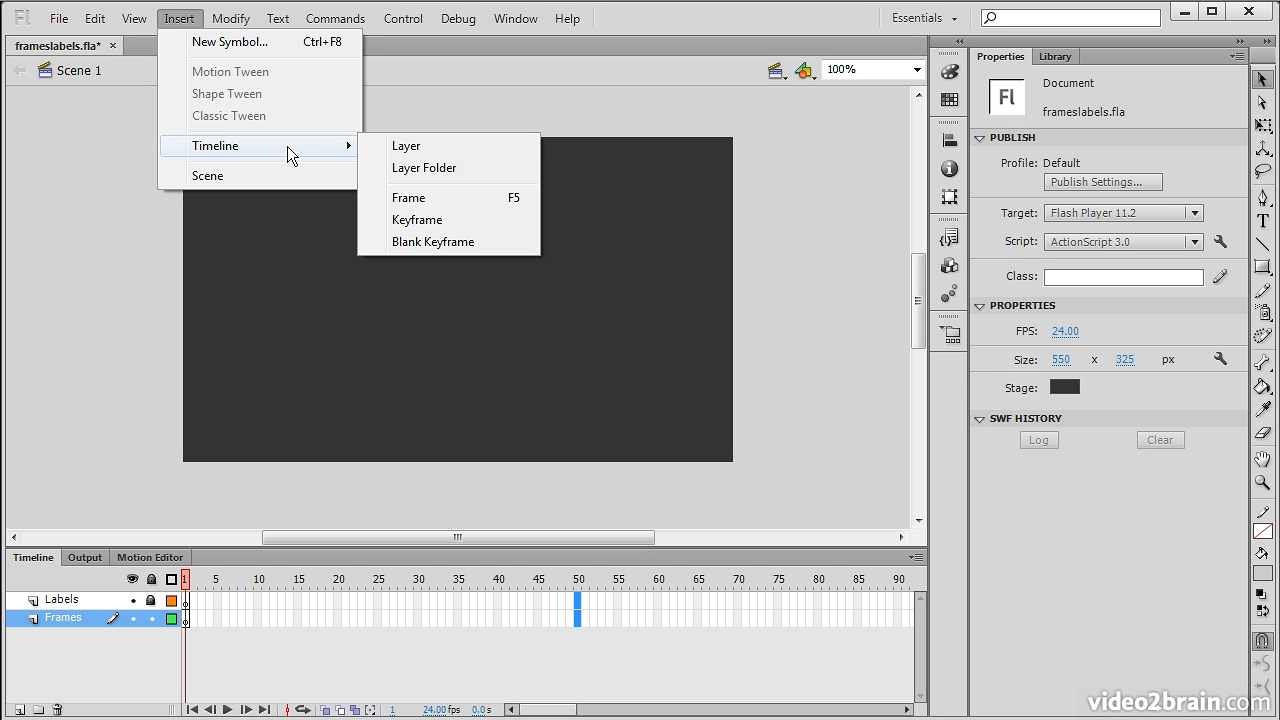
left_click(458, 198)
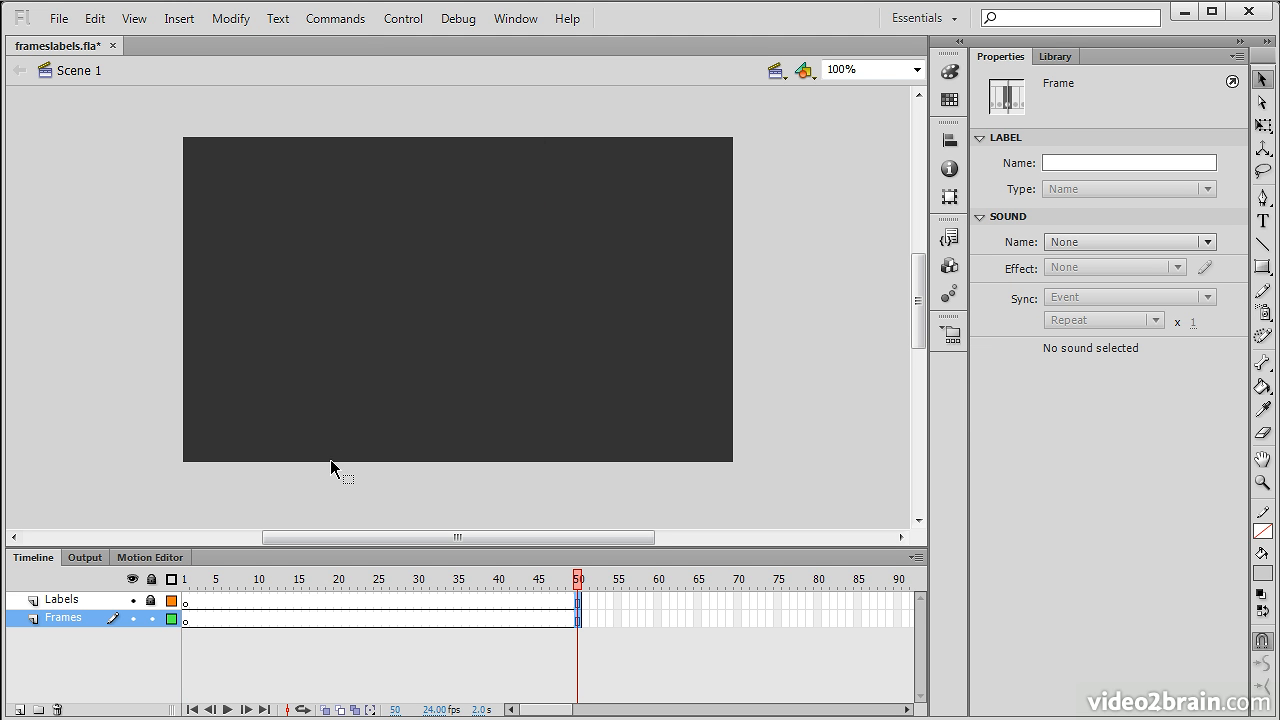
left_click(382, 584)
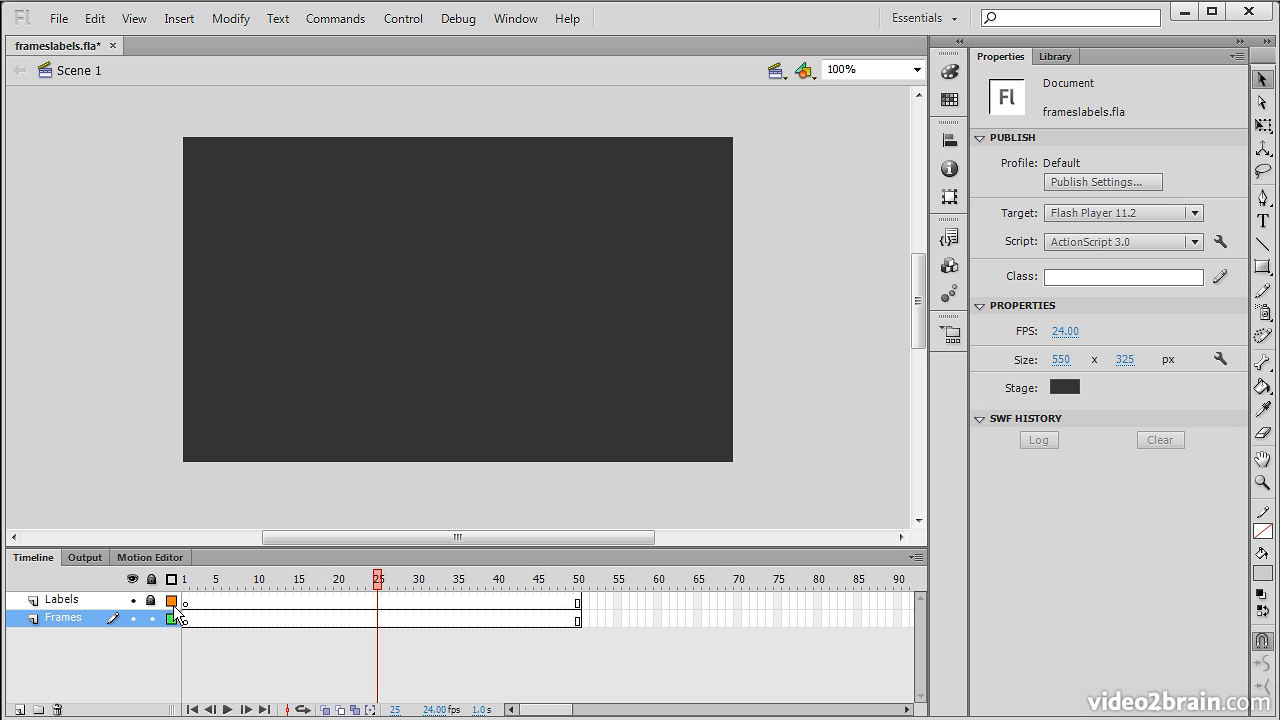
left_click(185, 601)
left_click(186, 619)
left_click(186, 601)
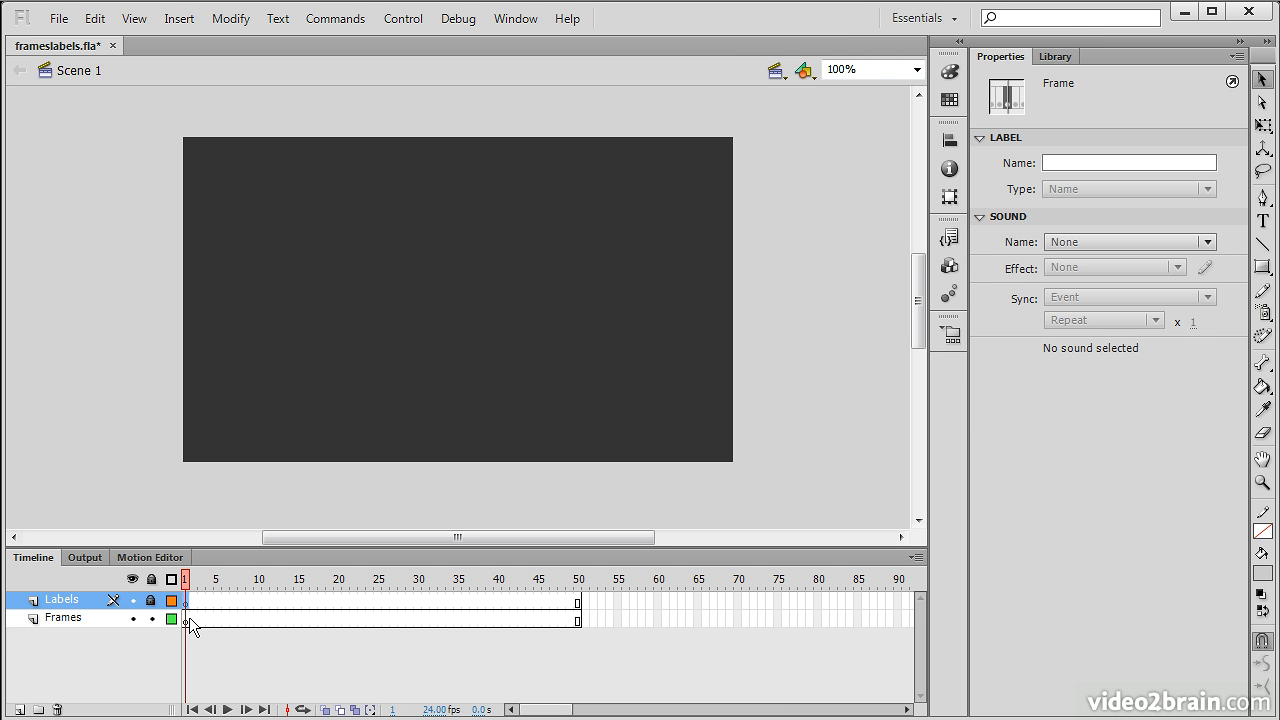
left_click(190, 626)
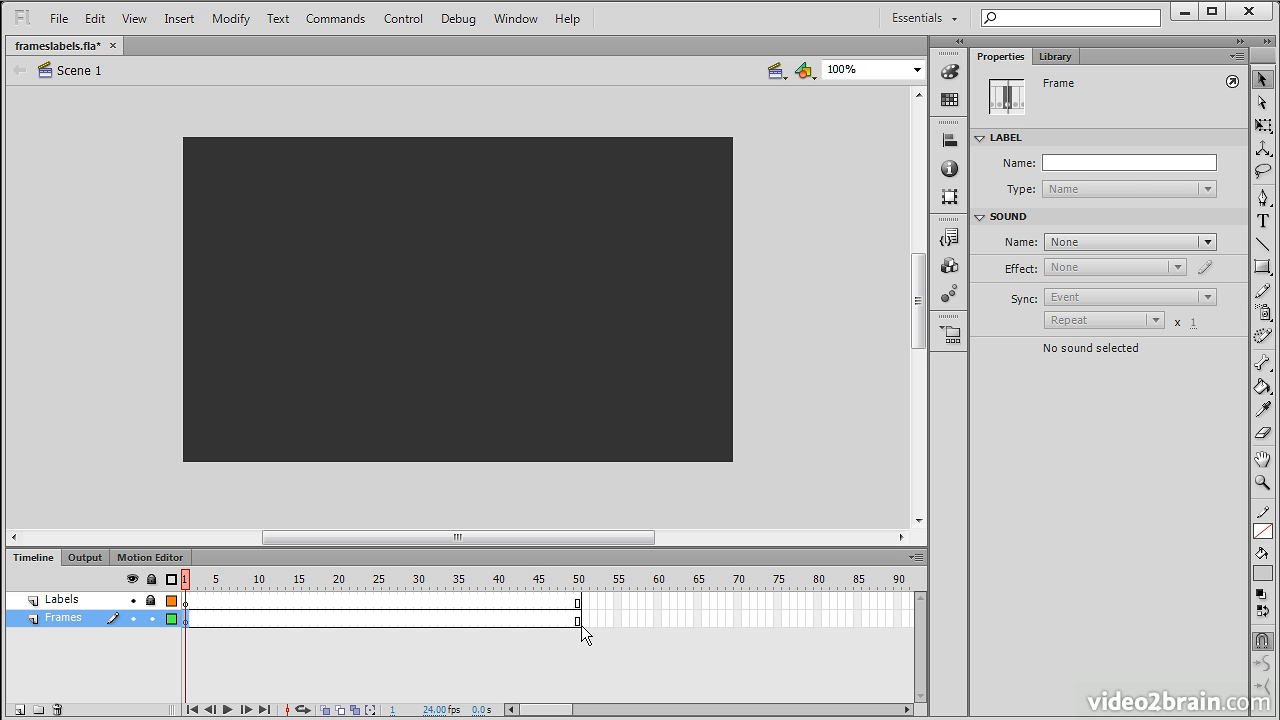
left_click(395, 591)
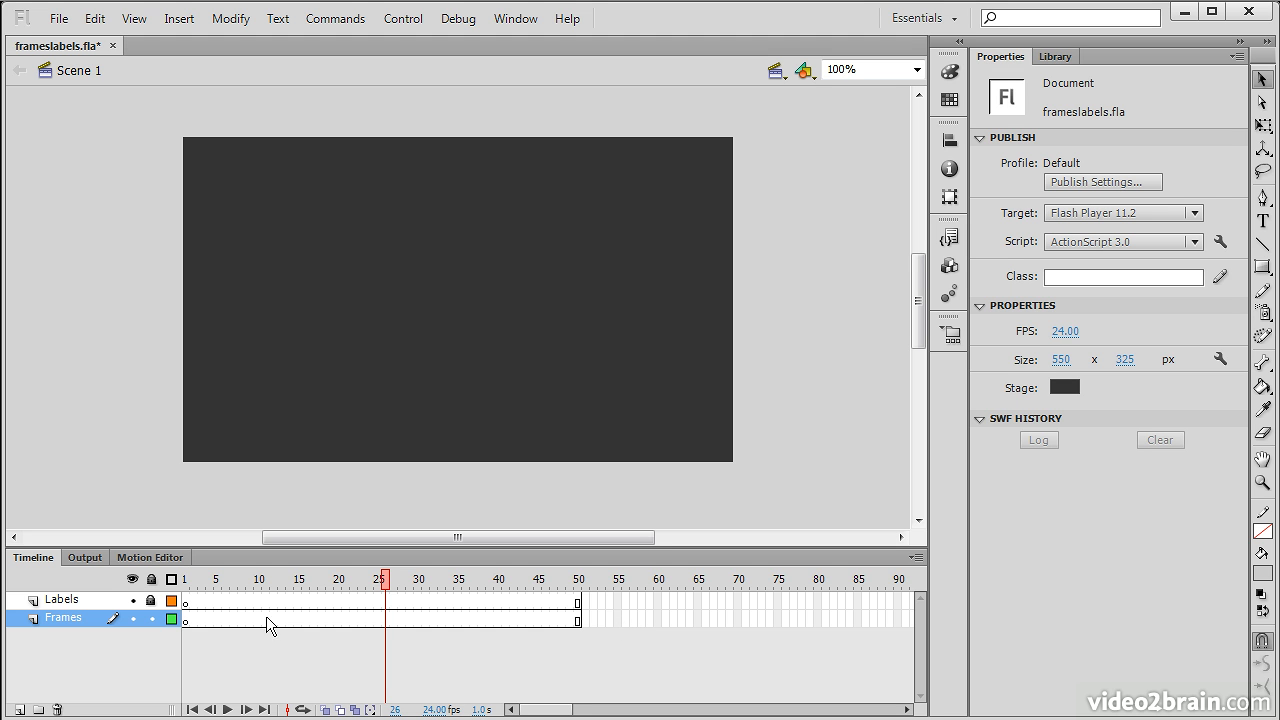
Insert a keyframe at frame 30 of the empty Frames layer.
left_click(393, 621)
left_click(419, 618)
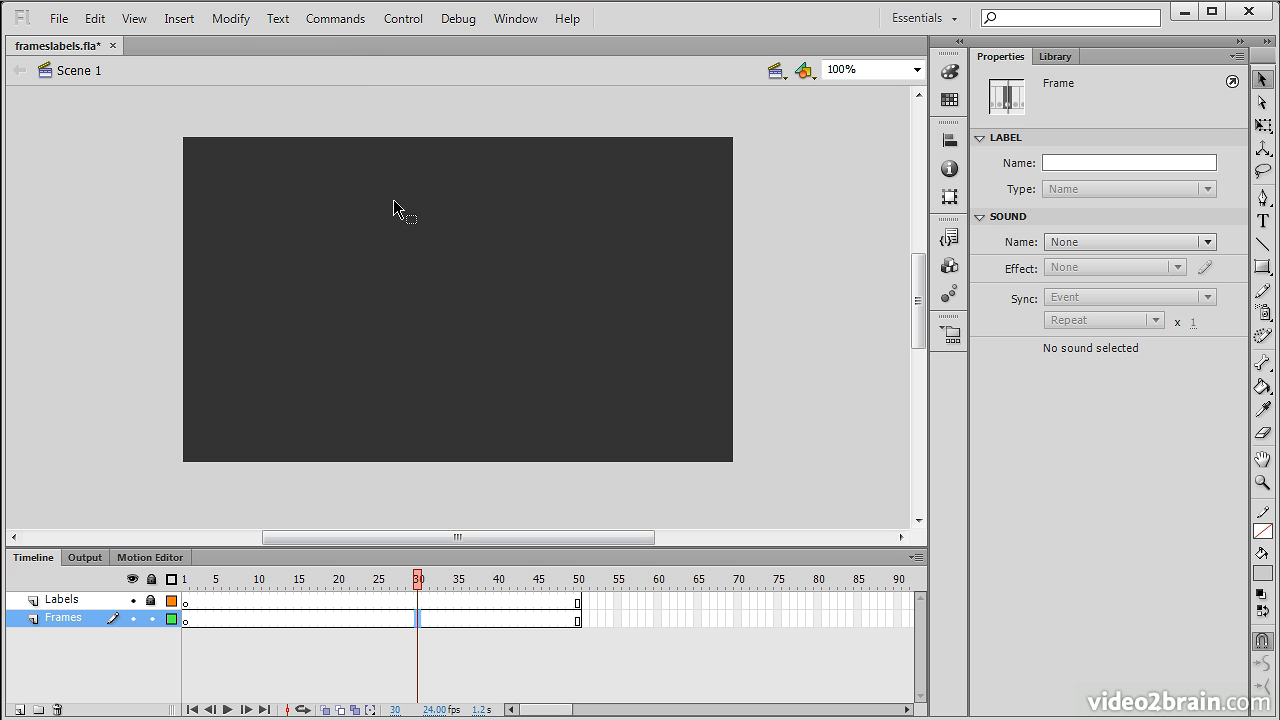
left_click(179, 18)
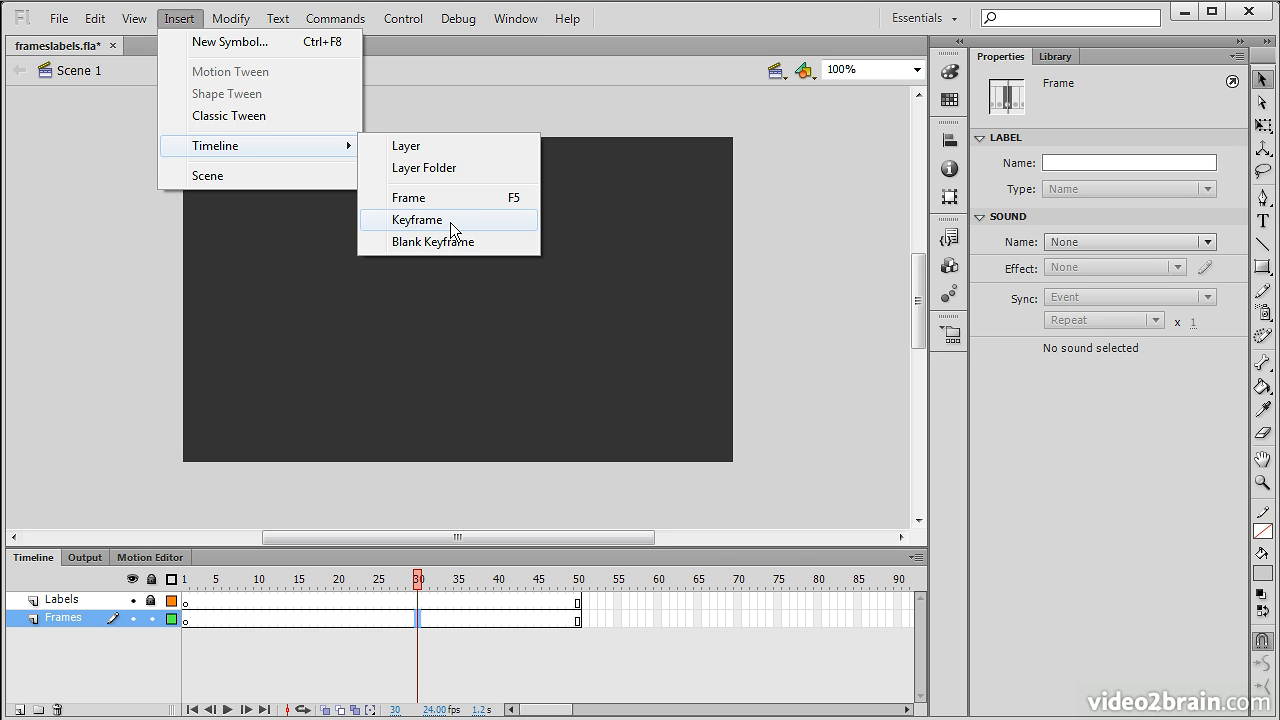
left_click(449, 222)
left_click(459, 619)
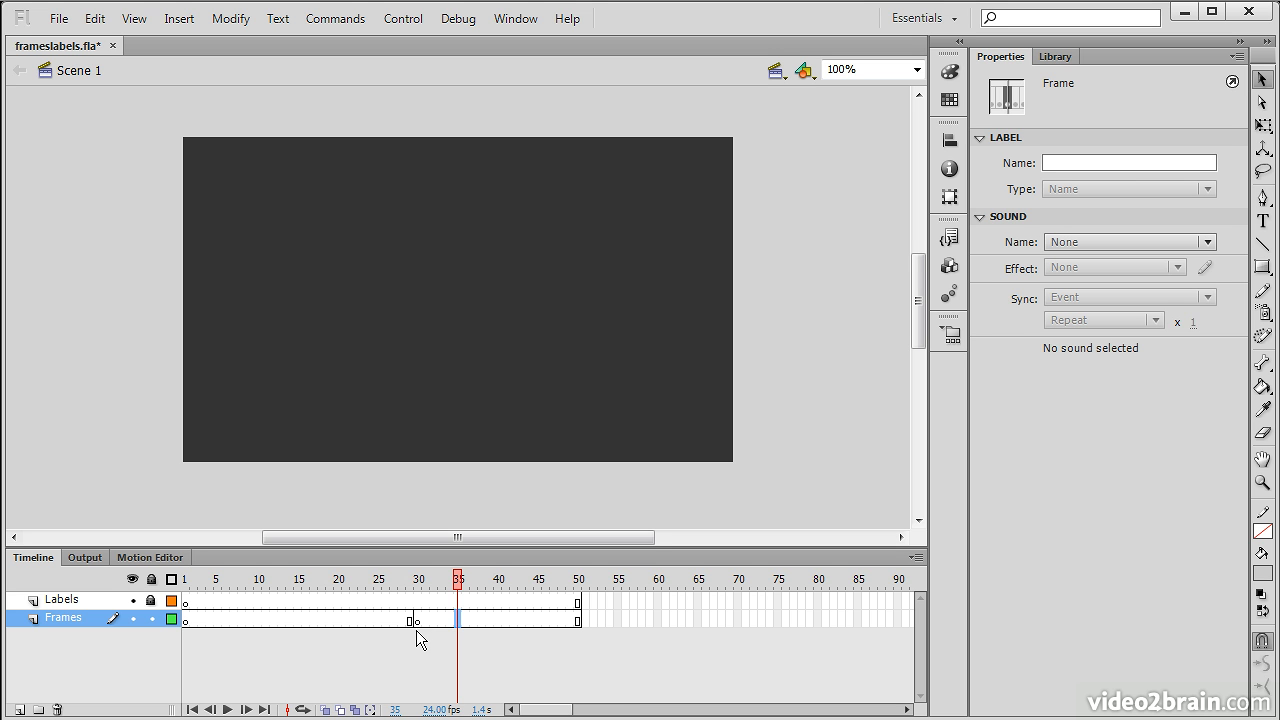
left_click(411, 642)
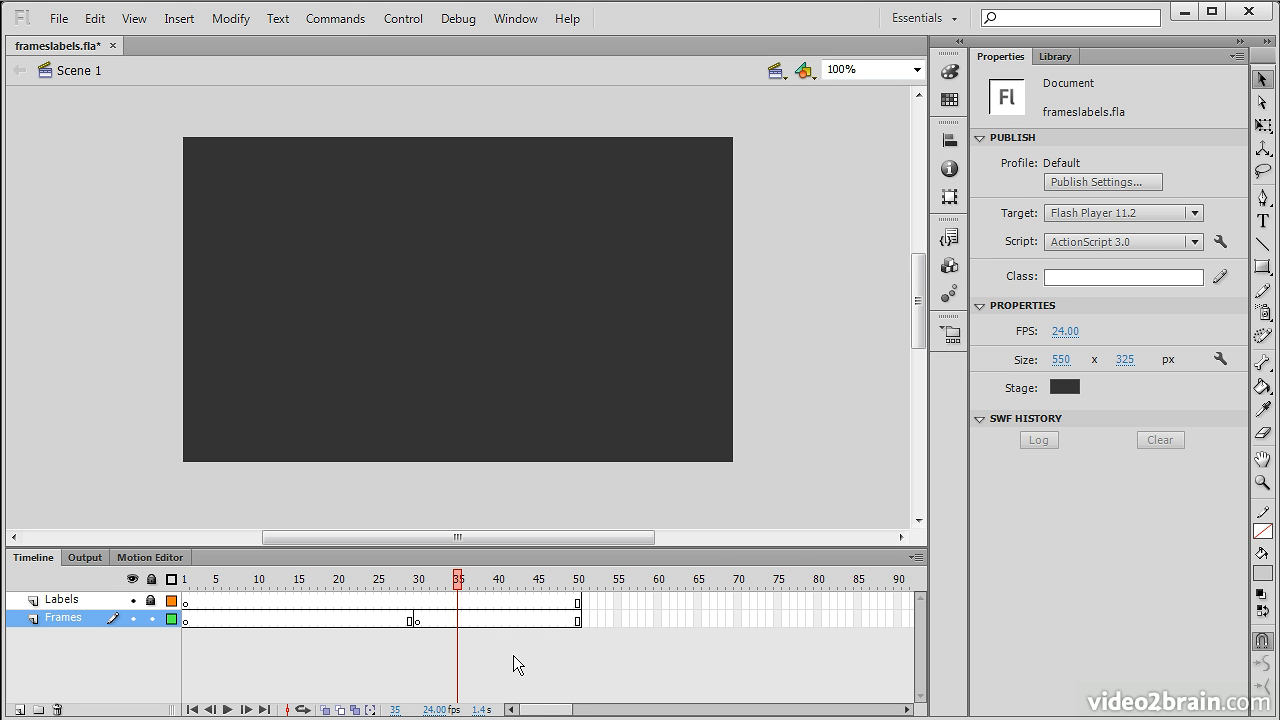
Undo the keyframe insertion at frame 30 of the Frames layer.
key("ctrl+z")
key("ctrl+z")
key("ctrl+z")
left_click(467, 652)
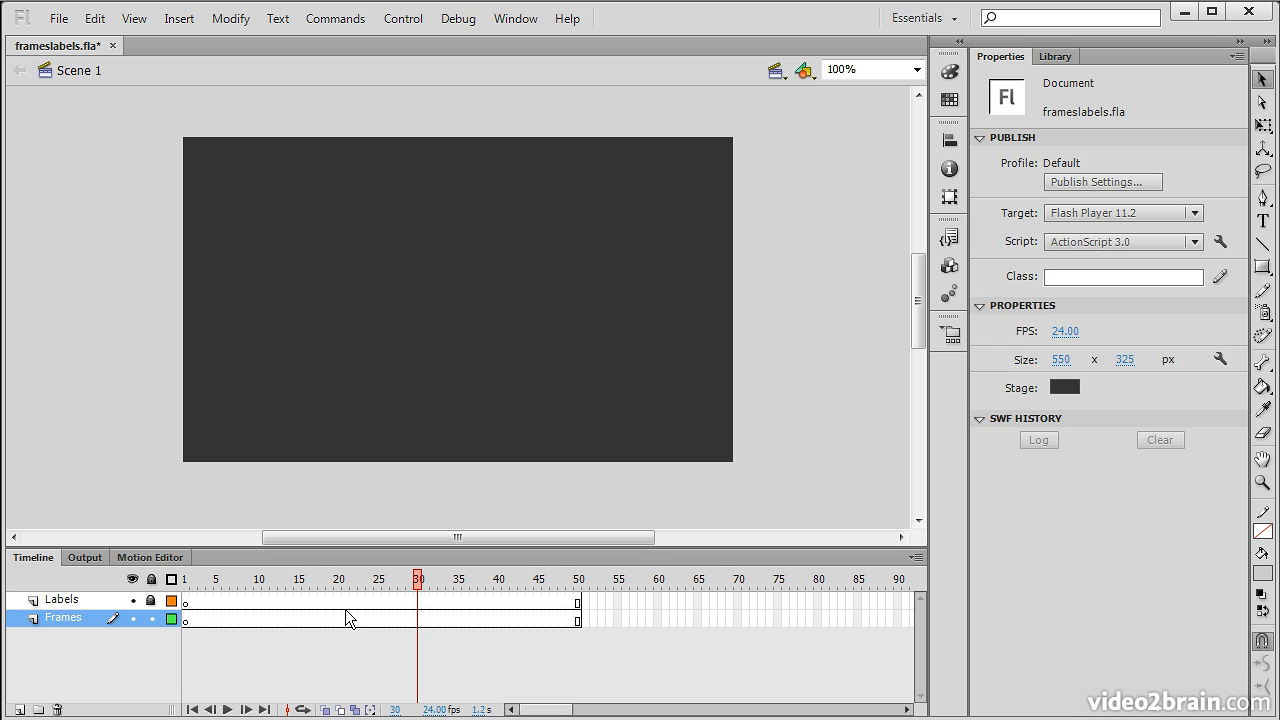
Draw a rounded rectangle primitive in the upper-left part of the stage on frame 1 of the Frames layer.
left_click(187, 621)
left_click(1262, 267)
left_click_drag(225, 183, 359, 300)
left_click(265, 580)
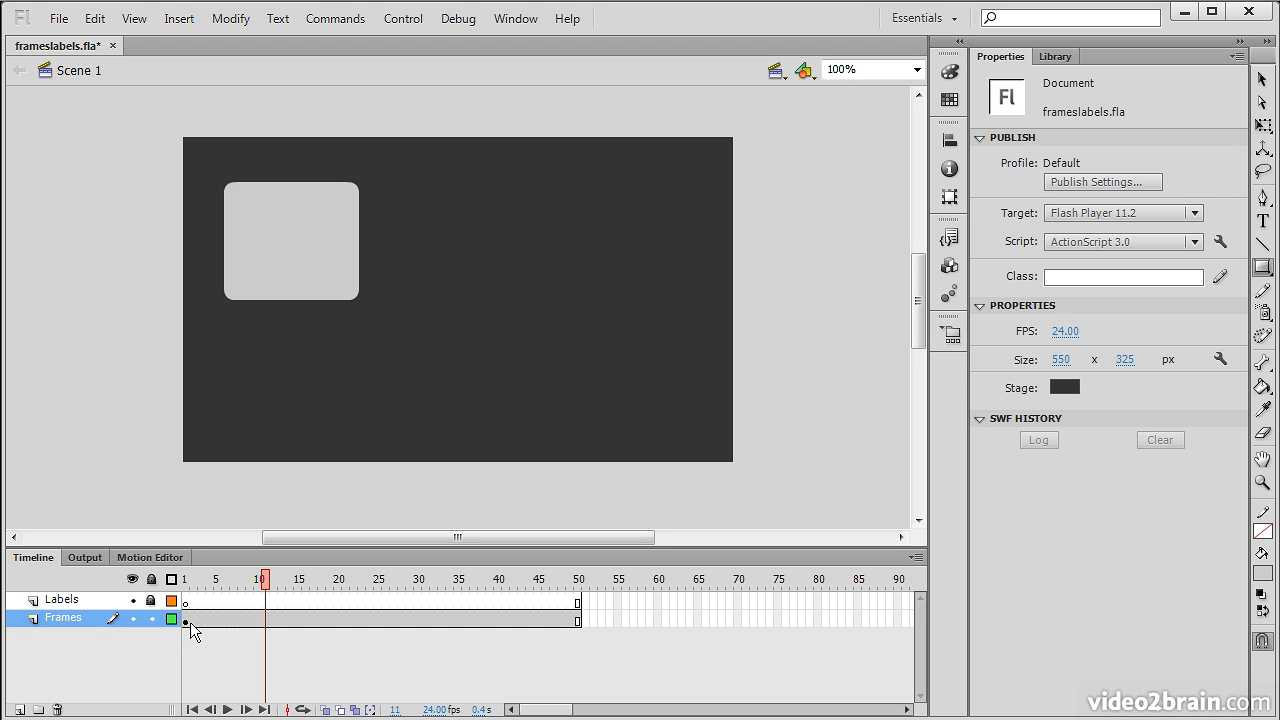
left_click(186, 578)
left_click_drag(188, 580, 378, 580)
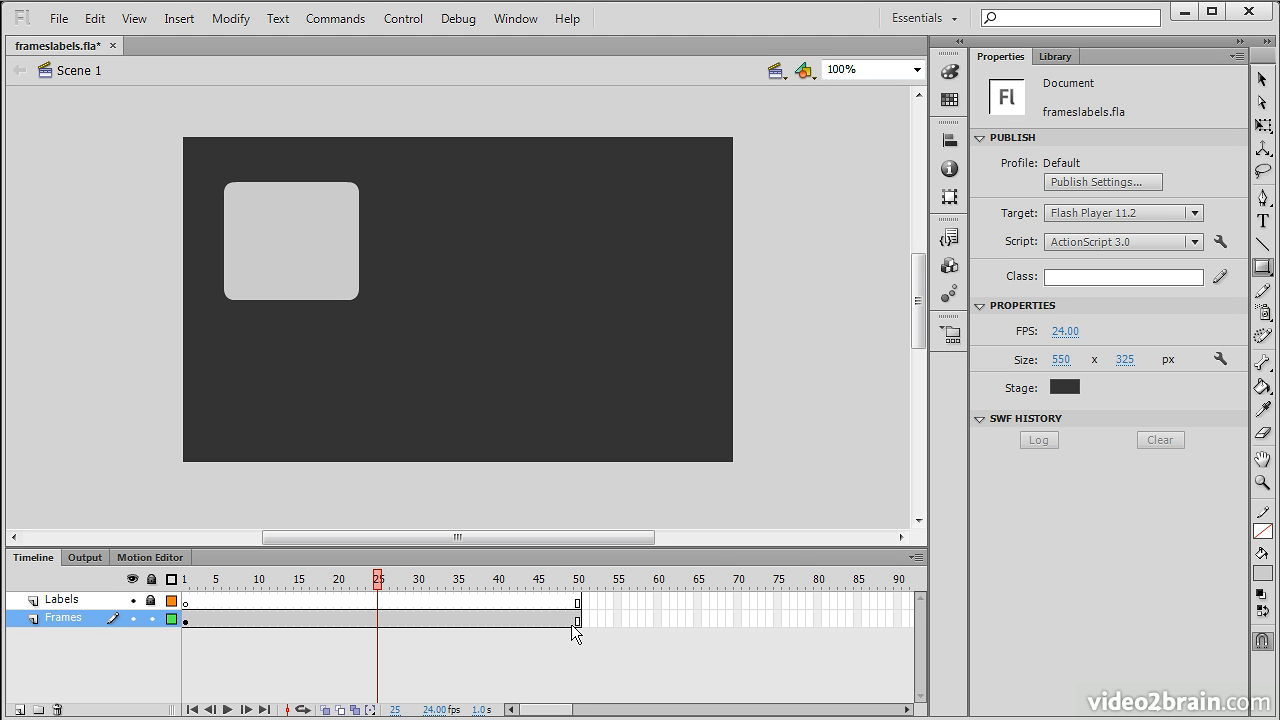
Insert a keyframe at frame 30 of the Frames layer, carrying the rounded rectangle over.
left_click(418, 584)
left_click(418, 624)
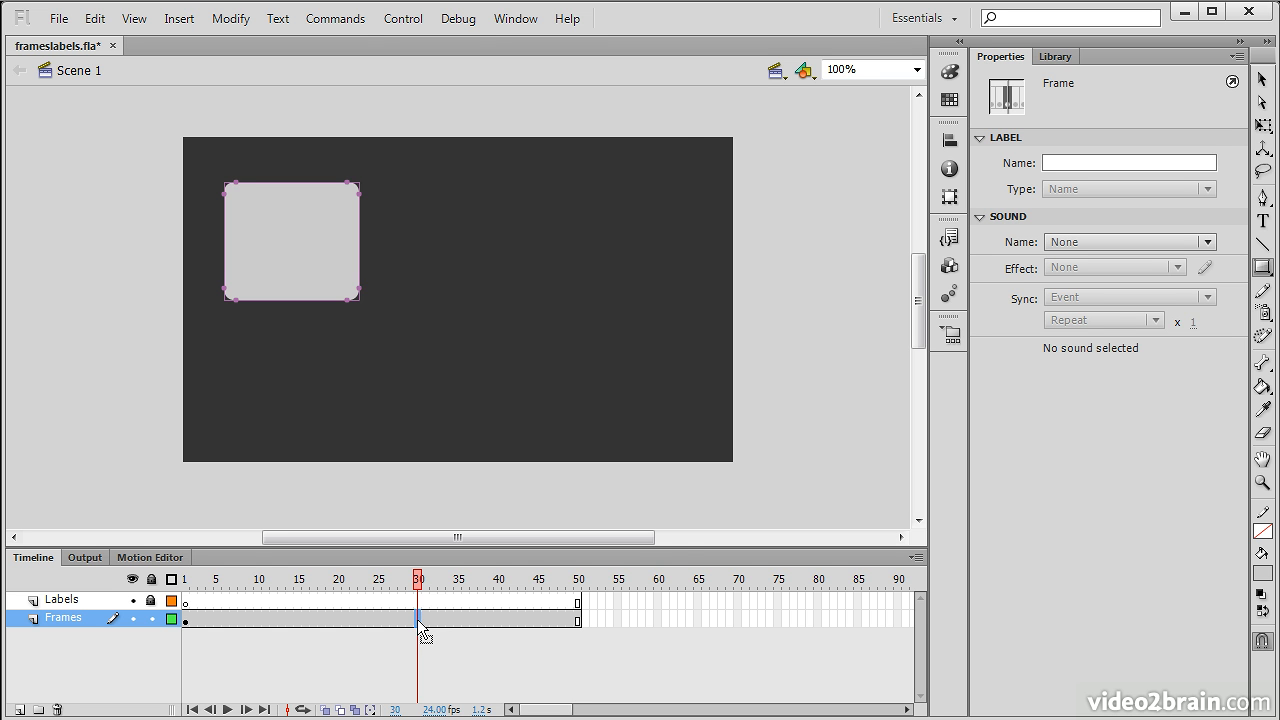
right_click(420, 625)
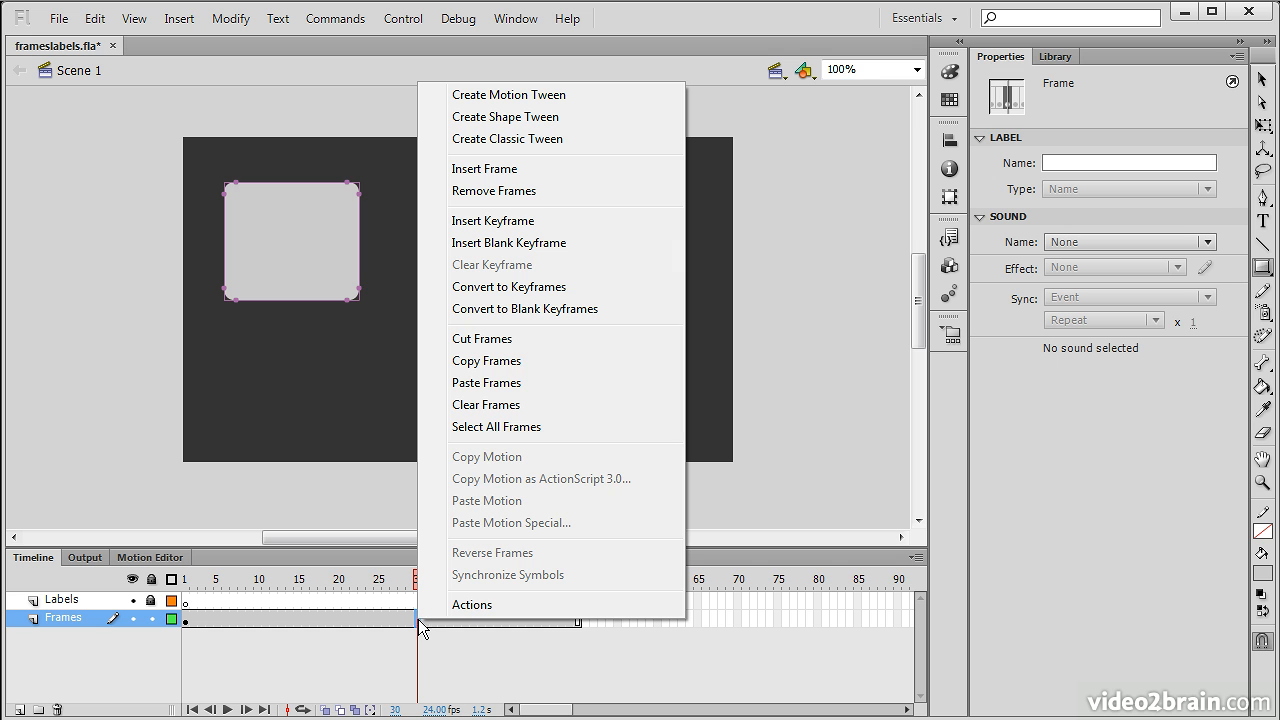
left_click(535, 222)
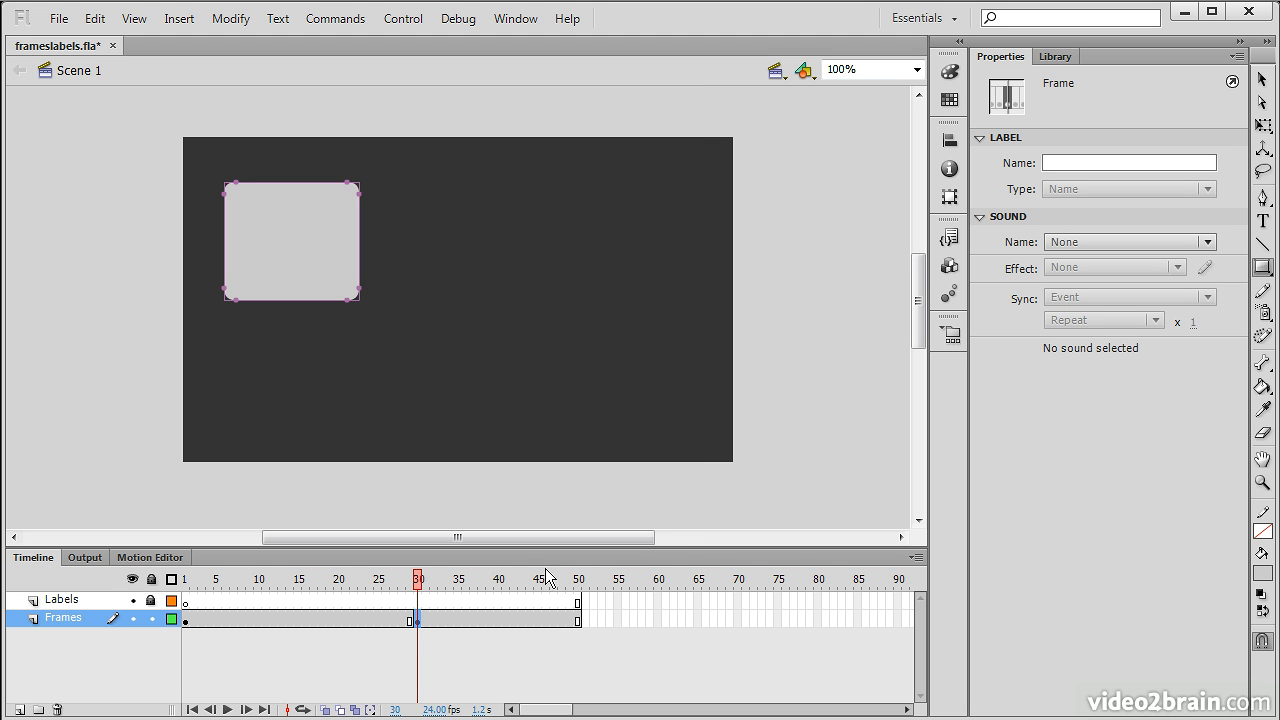
Move the rounded rectangle to the lower-right part of the stage on the frame 30 keyframe.
left_click_drag(417, 582, 345, 582)
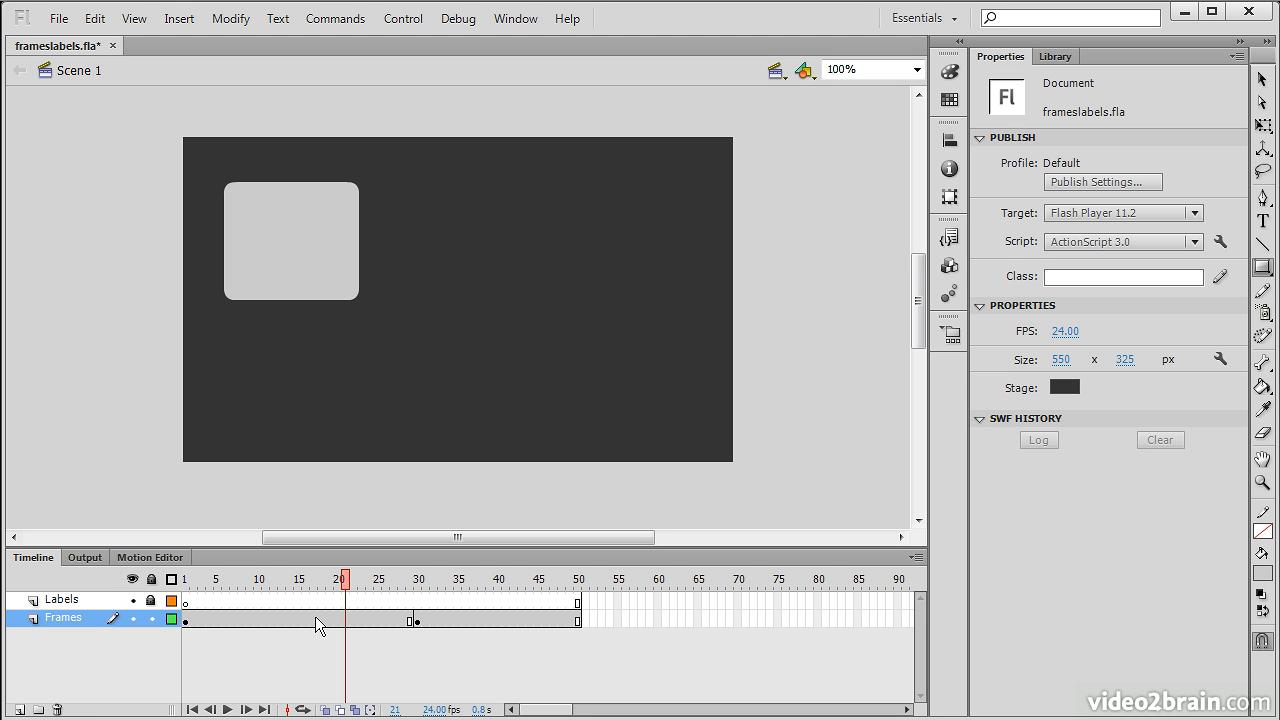
left_click_drag(345, 584, 455, 594)
left_click(418, 621)
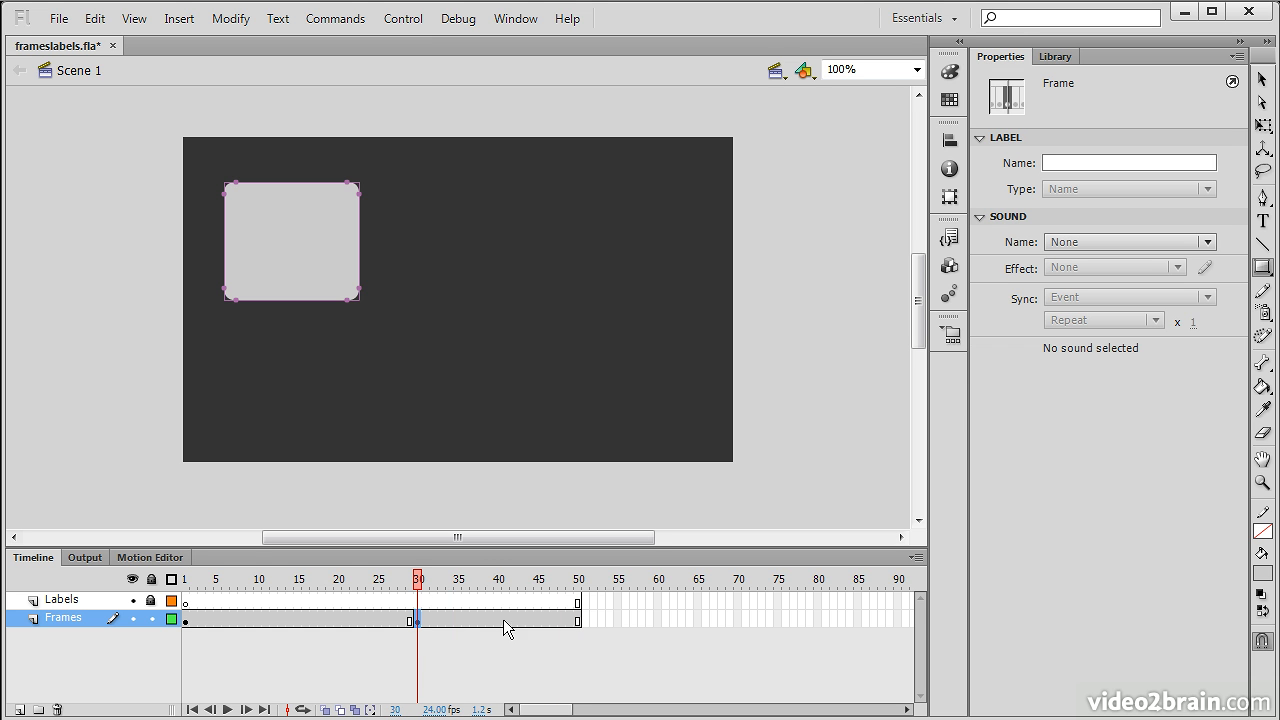
left_click(1262, 80)
left_click_drag(285, 240, 620, 374)
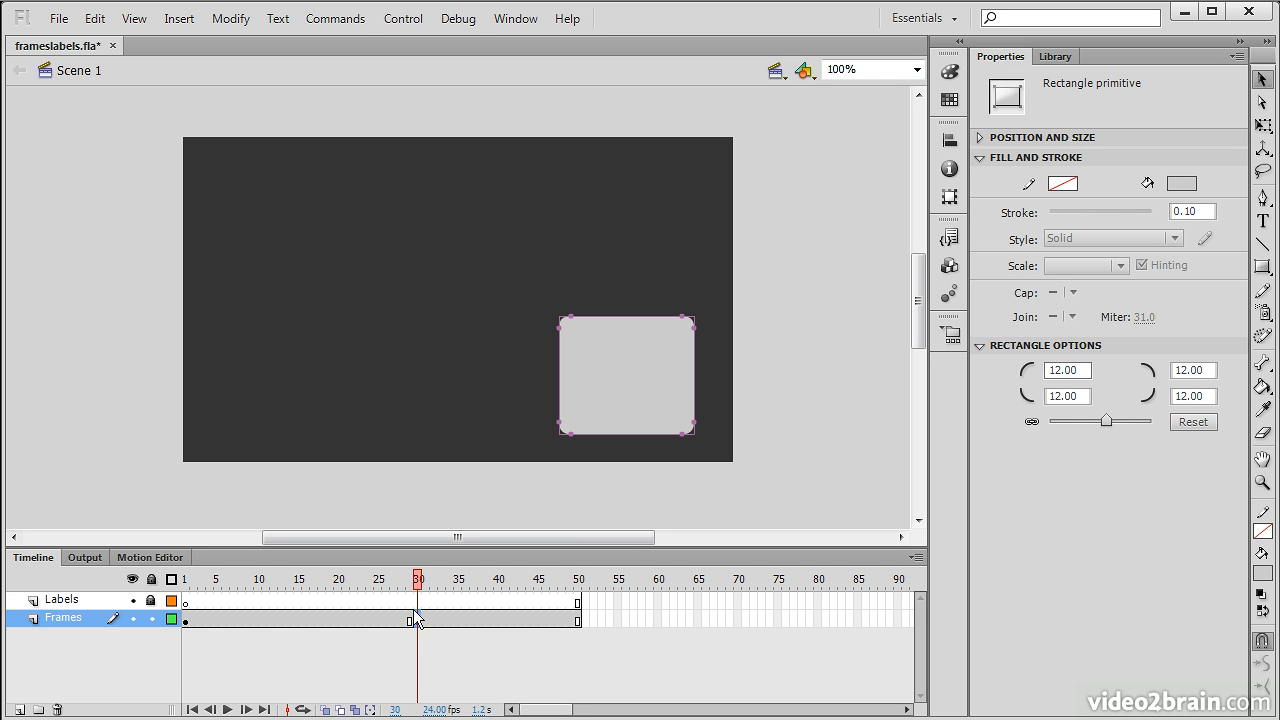
Play and scrub the timeline to examine the rectangle's position between the keyframes at frames 1 and 30.
mouse_move(432, 580)
left_mouse_down()
mouse_move(577, 597)
mouse_move(423, 591)
mouse_move(575, 594)
mouse_move(441, 588)
left_mouse_up()
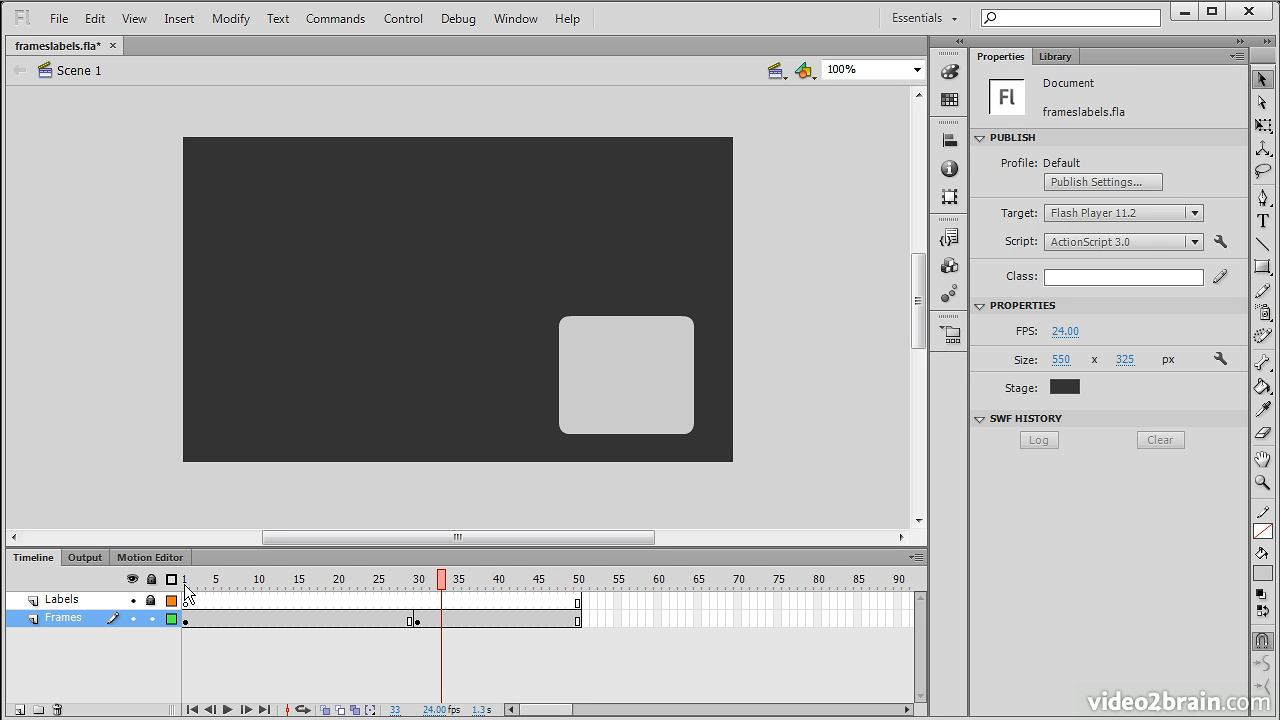
left_click_drag(445, 587, 190, 580)
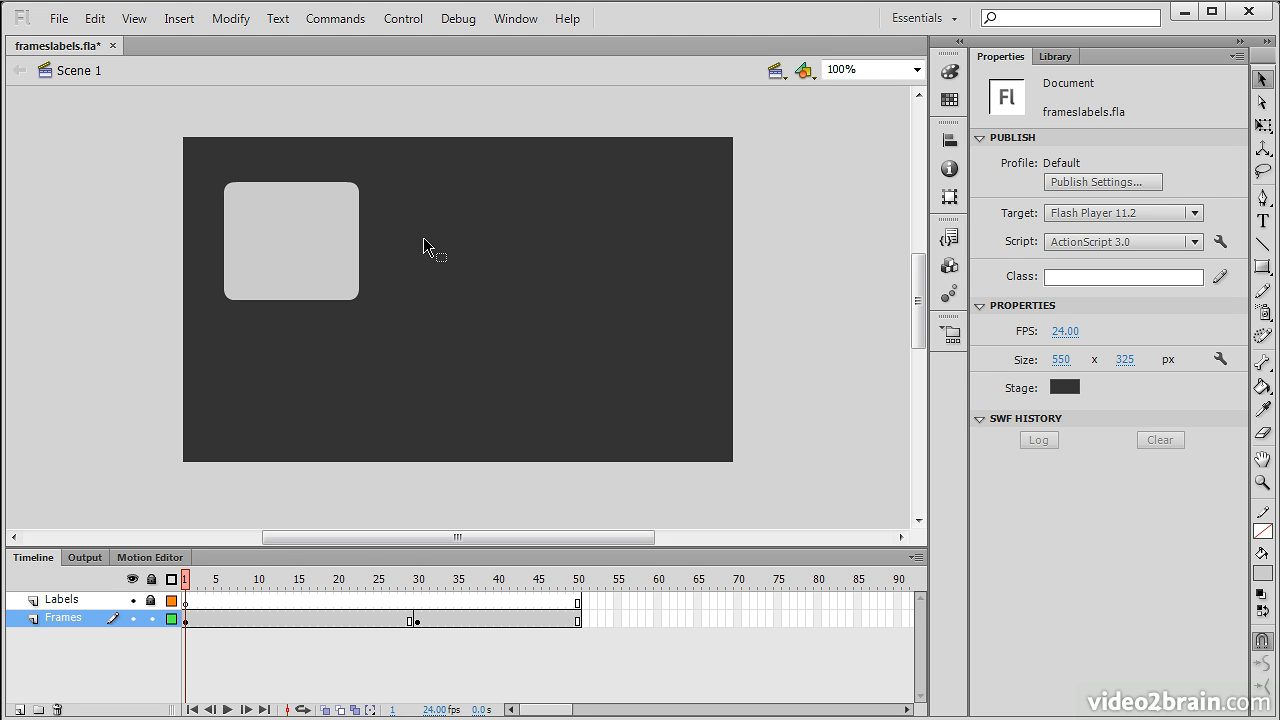
left_click_drag(191, 588, 408, 578)
key("Return")
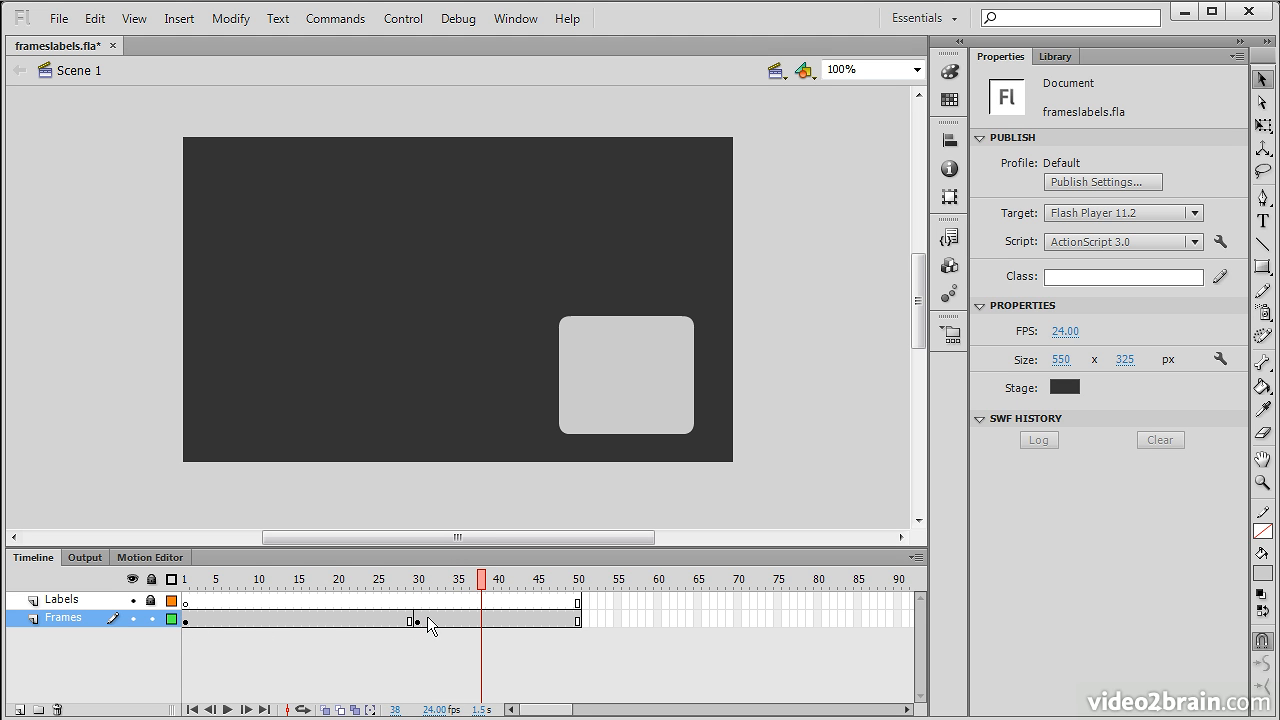
left_click_drag(480, 582, 186, 627)
left_click(186, 622)
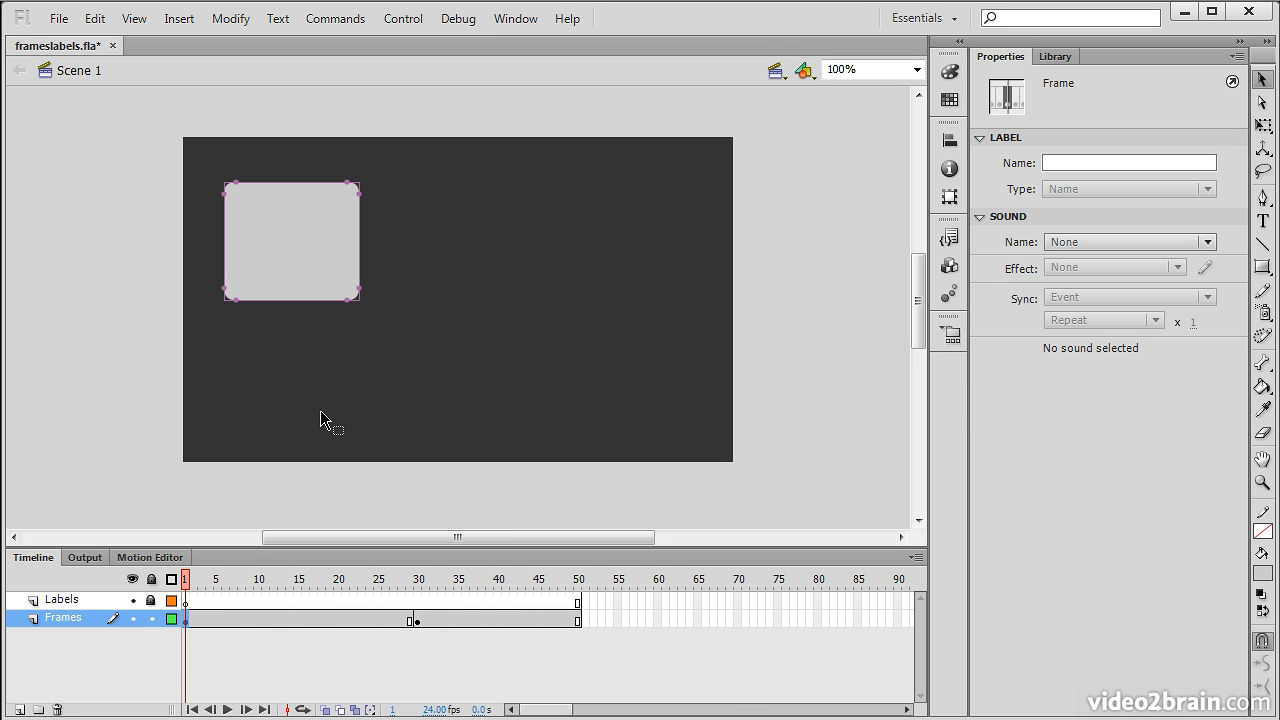
left_click_drag(193, 585, 418, 585)
left_click(557, 472)
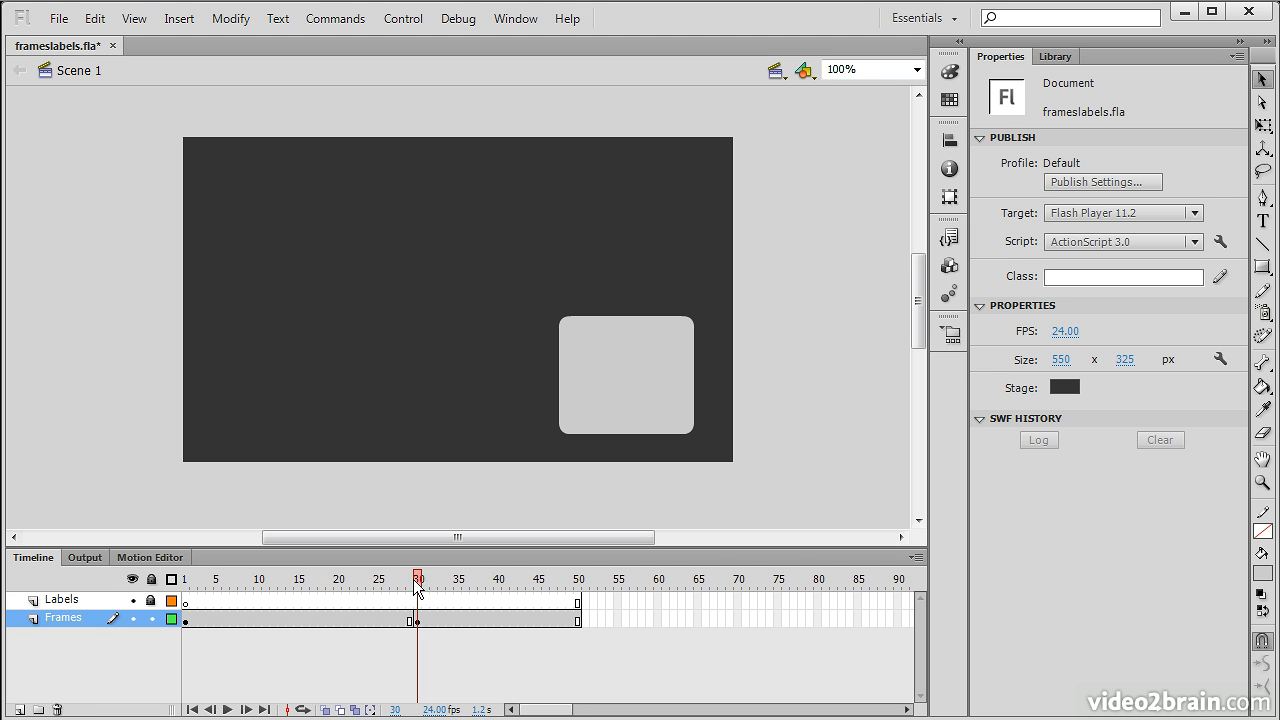
left_click_drag(420, 588, 186, 585)
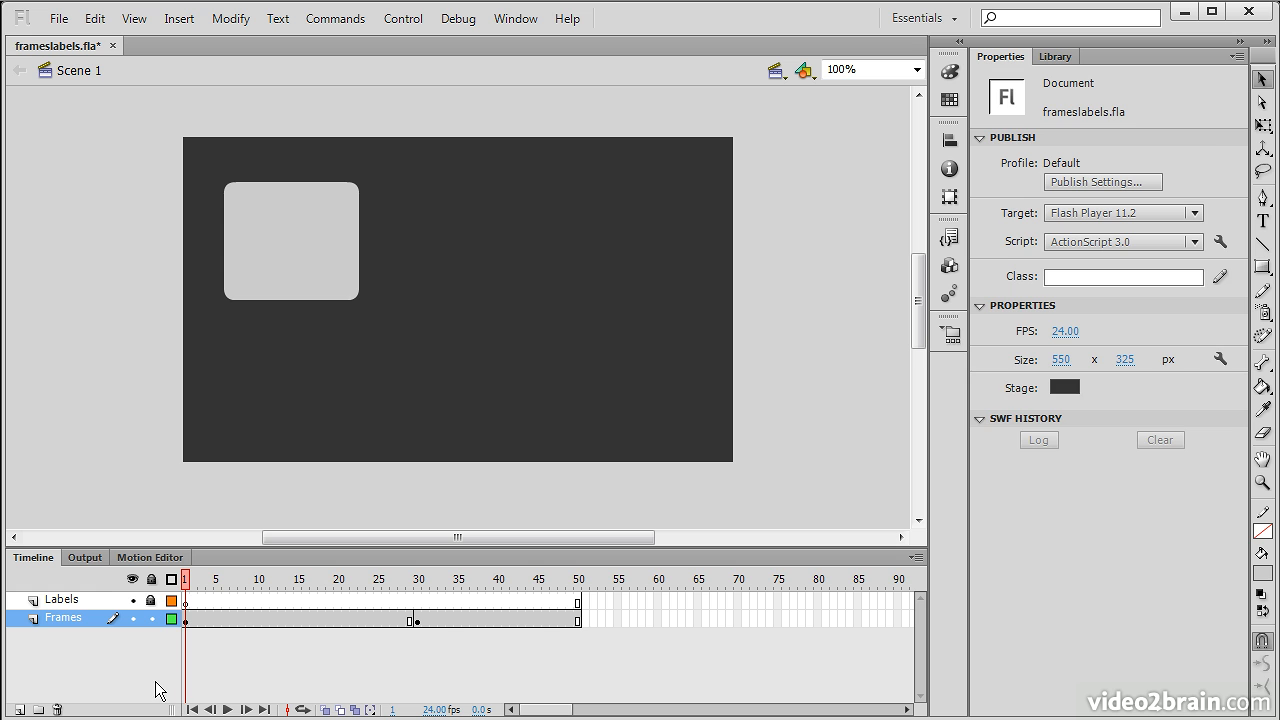
Give the frame 1 keyframe of the Labels layer the frame label "Starting".
left_click(193, 601)
left_click(185, 602)
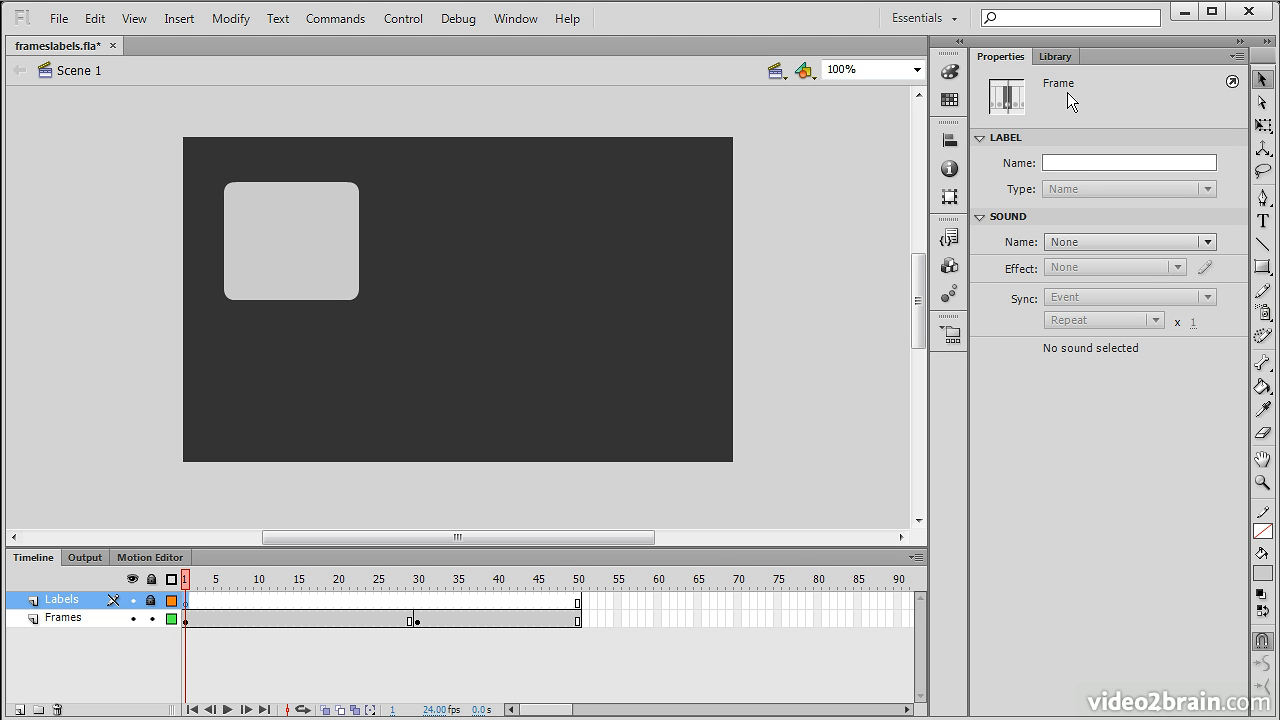
left_click(1108, 160)
type("Starting")
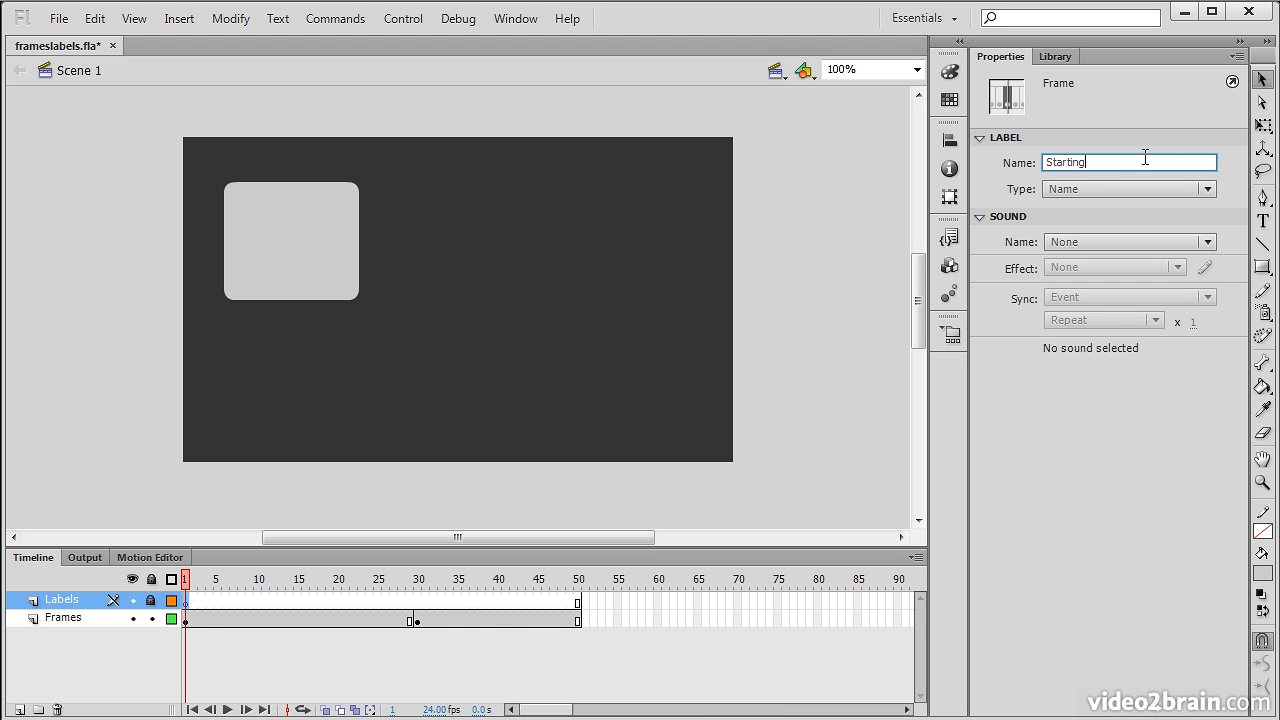
Insert a blank keyframe at frame 30 of the Labels layer, in line with the Frames layer's second keyframe.
left_click_drag(323, 583, 458, 583)
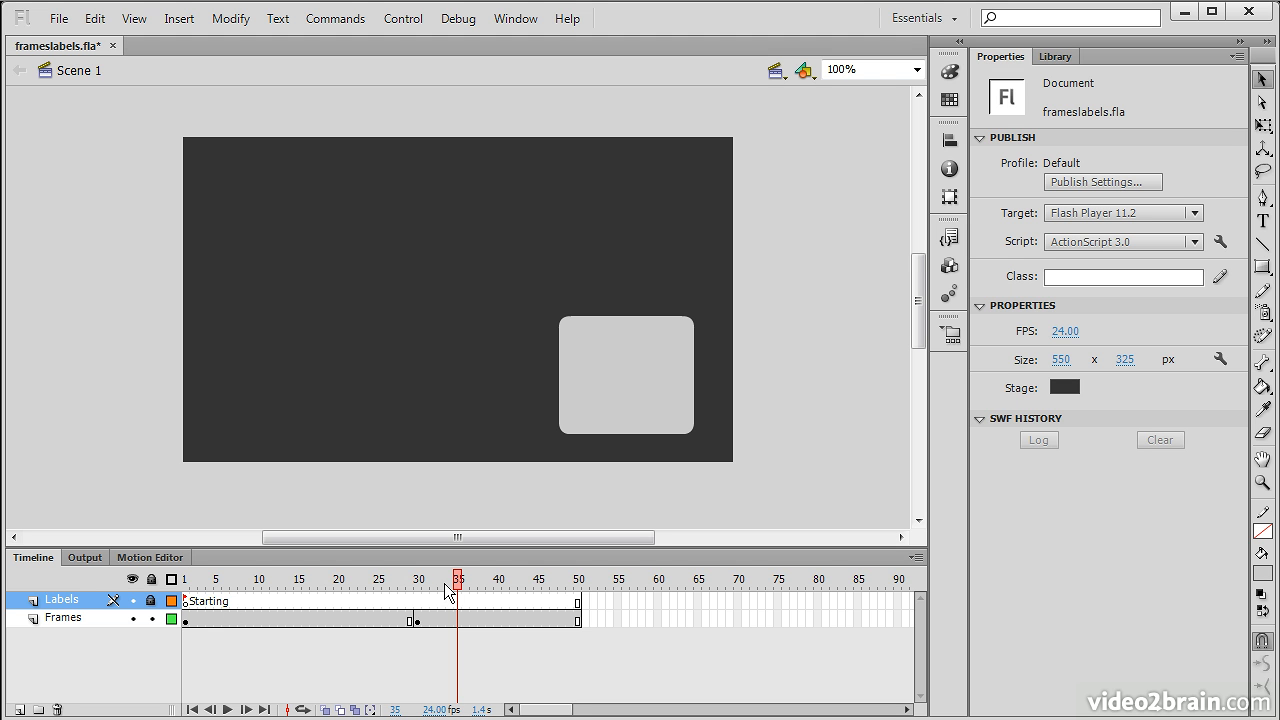
left_click_drag(458, 582, 421, 590)
left_click(417, 601)
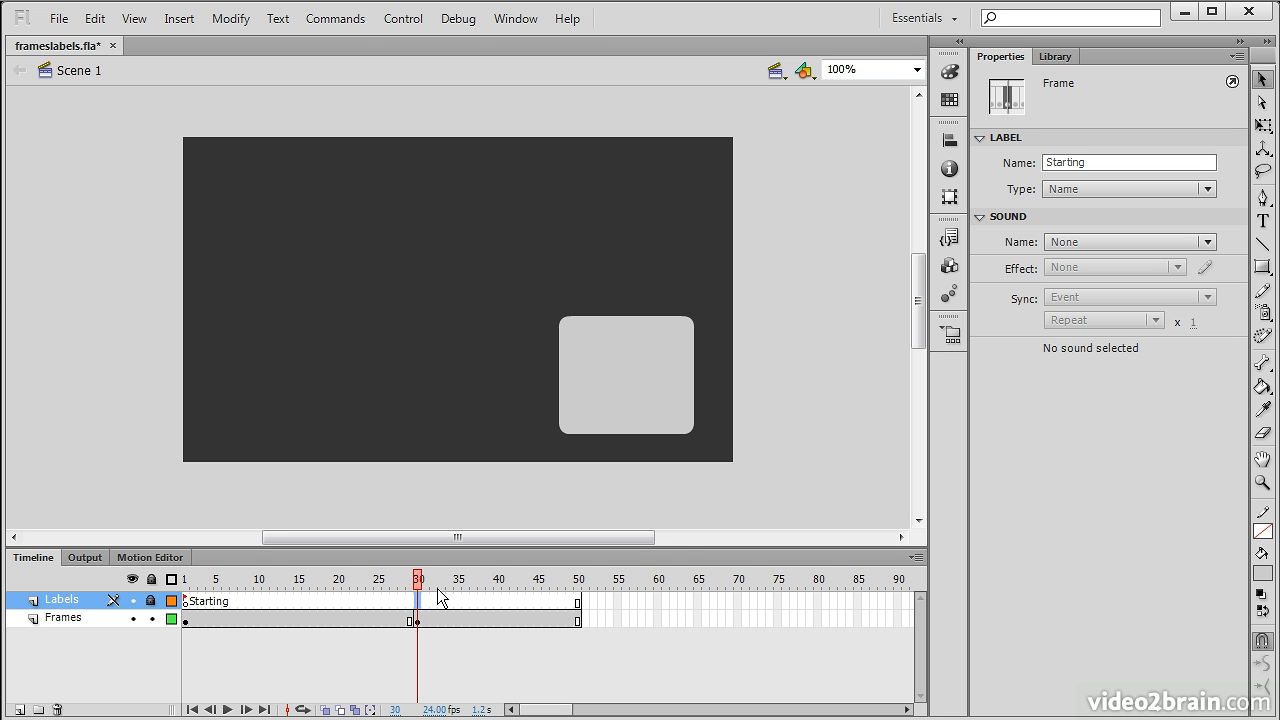
right_click(419, 600)
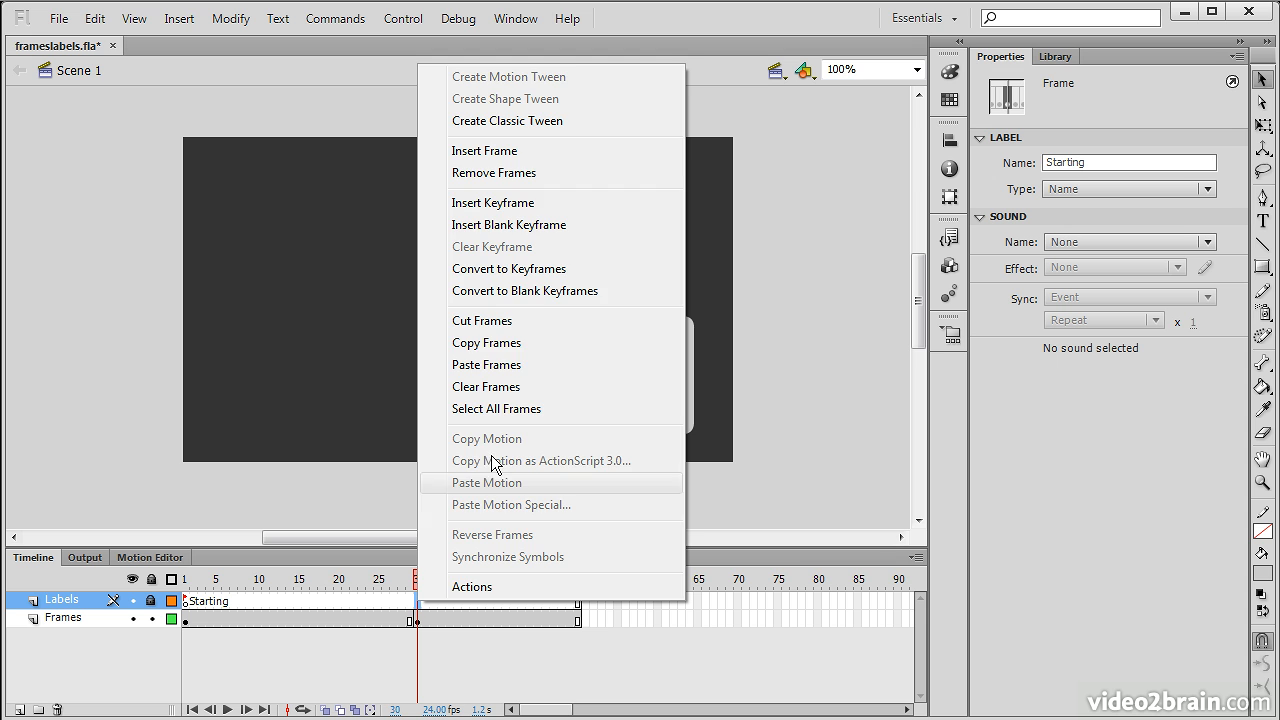
left_click(567, 222)
Label the frame 30 keyframe of the Labels layer "Adjust" and check it against the Frames layer's keyframe.
left_click(1081, 161)
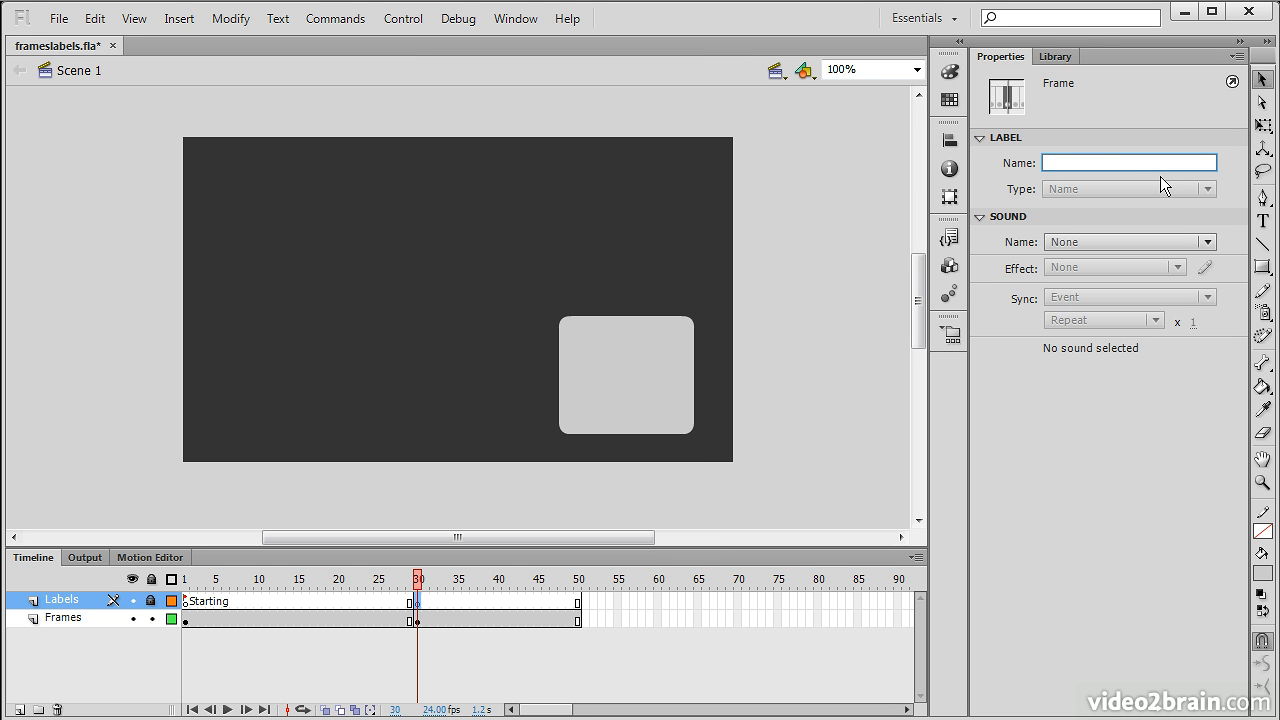
type("Adjust")
left_click(490, 620)
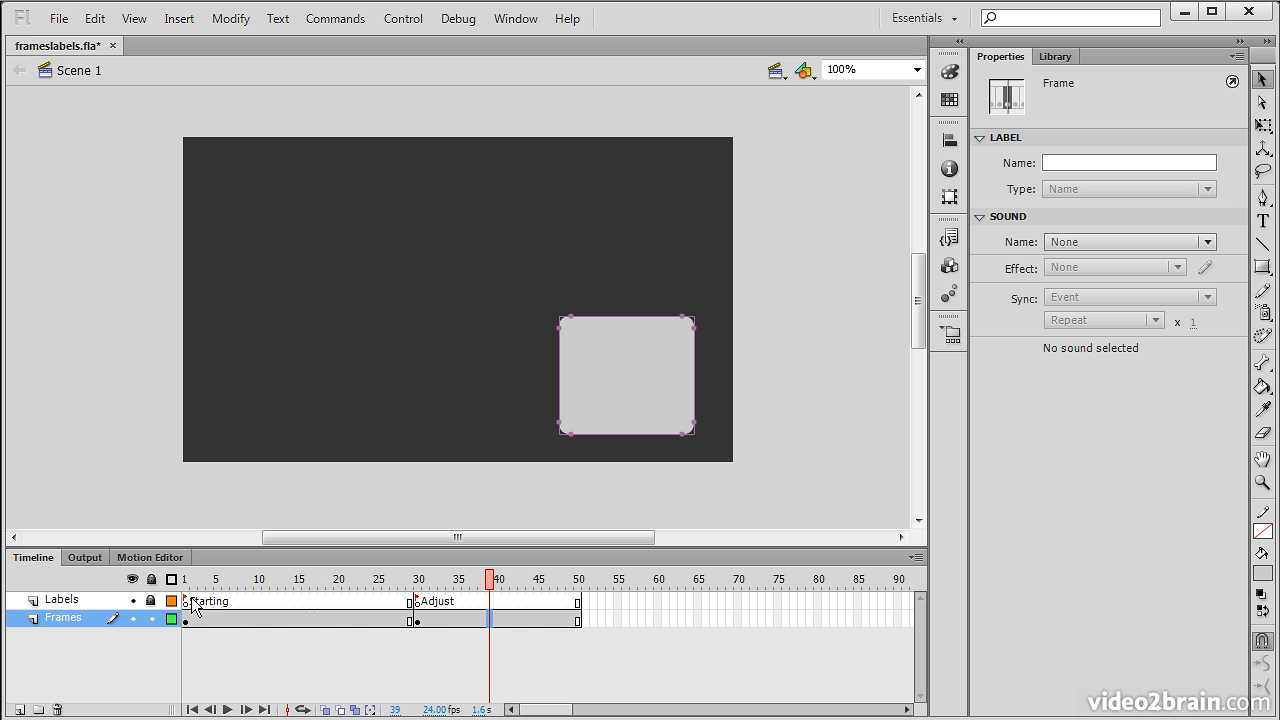
left_click_drag(491, 580, 457, 580)
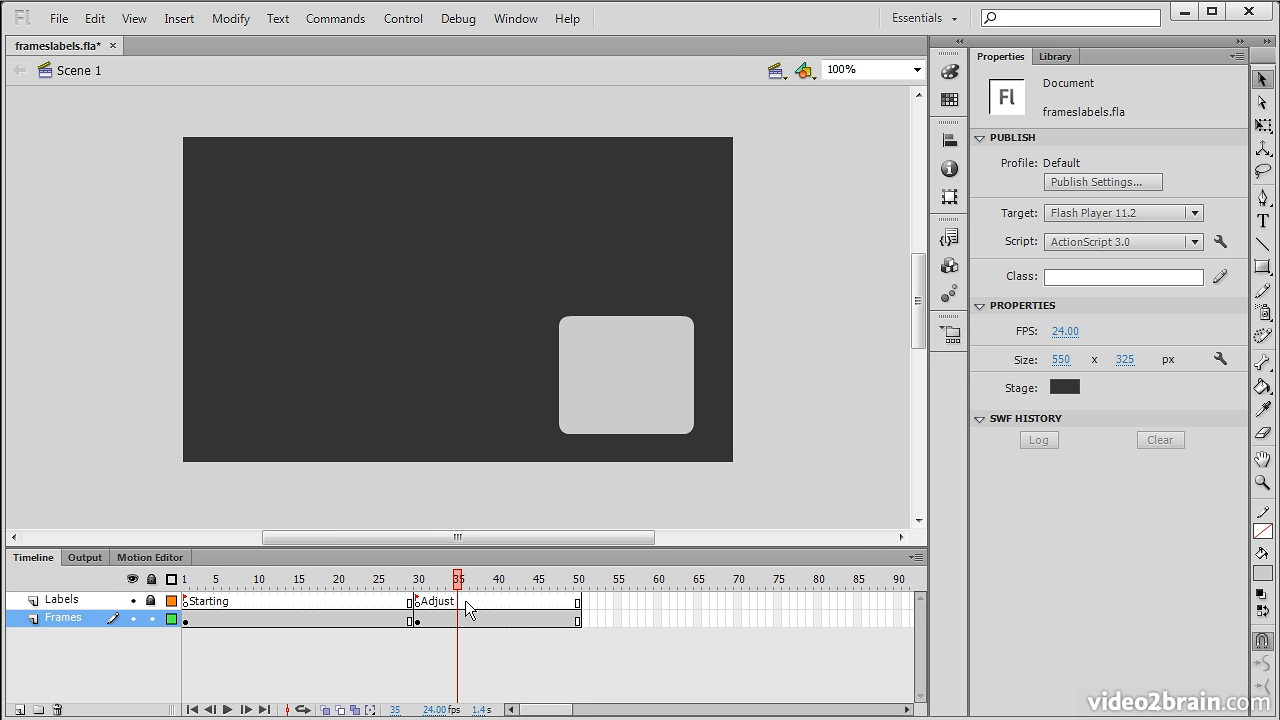
left_click(417, 601)
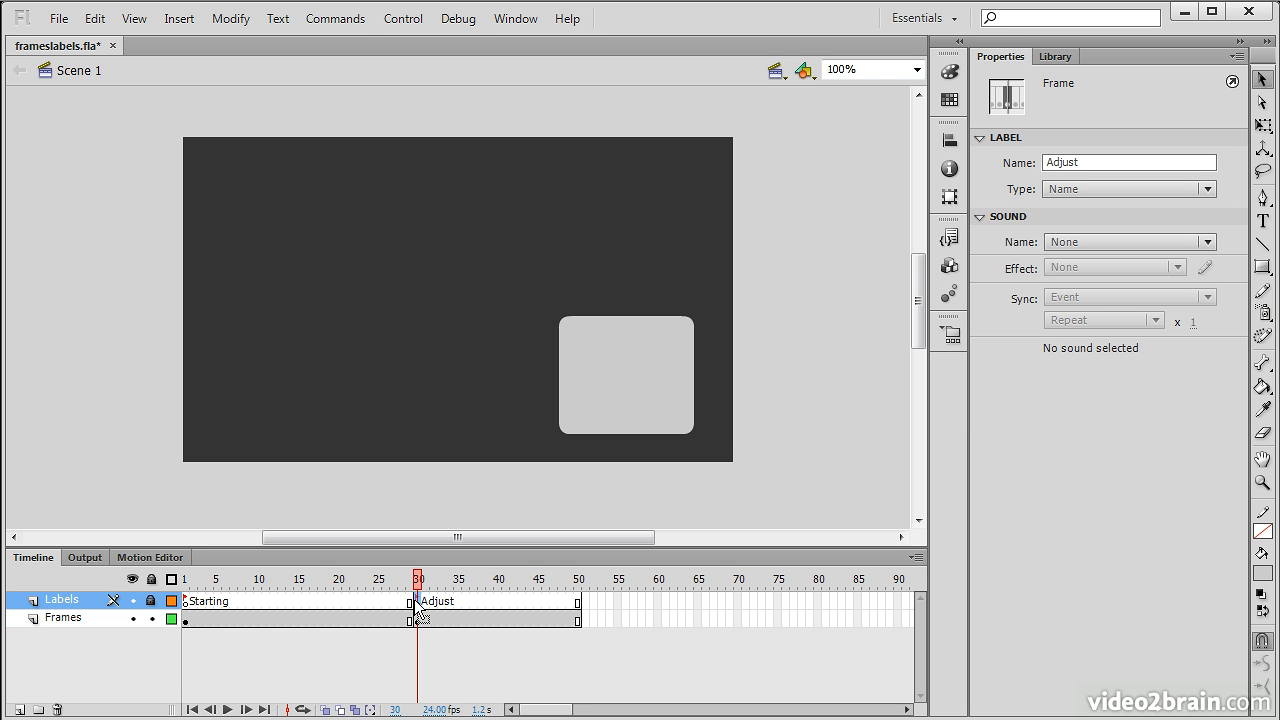
mouse_move(407, 606)
left_mouse_down()
mouse_move(289, 604)
mouse_move(418, 606)
left_mouse_up()
Insert a blank keyframe at frame 45 of the Frames layer and scrub through the frames after it.
left_click(538, 619)
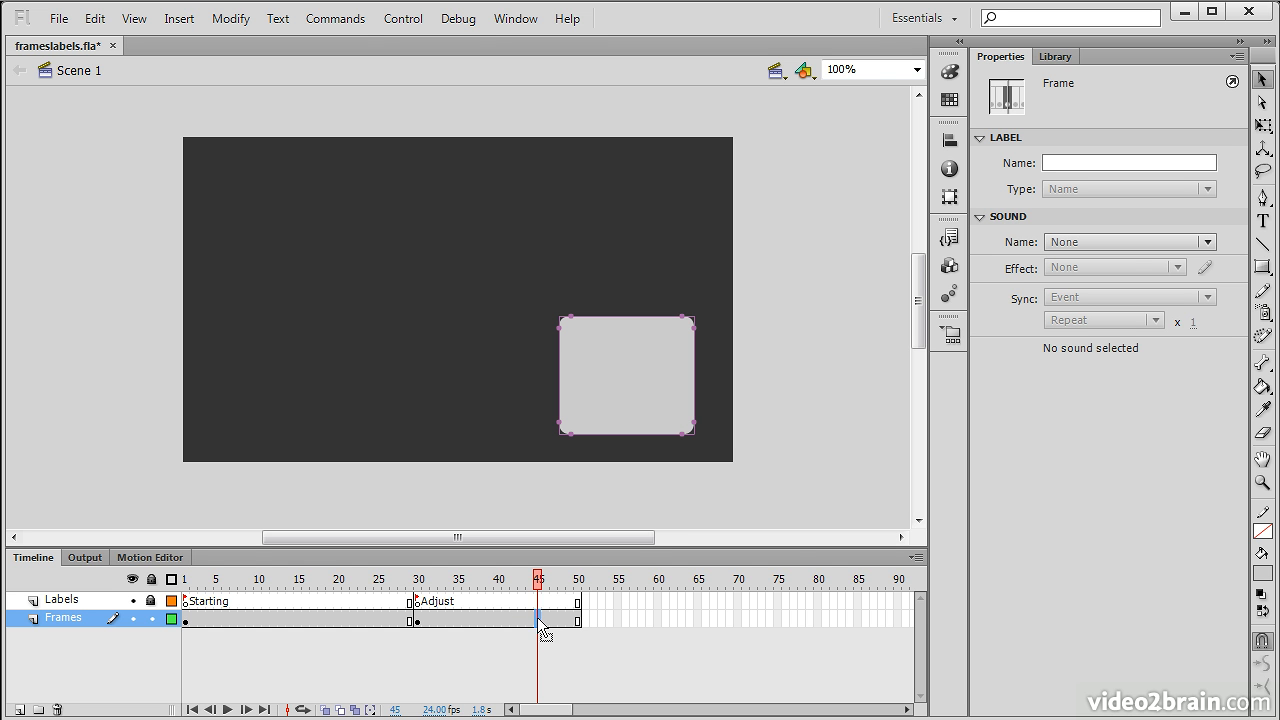
right_click(539, 619)
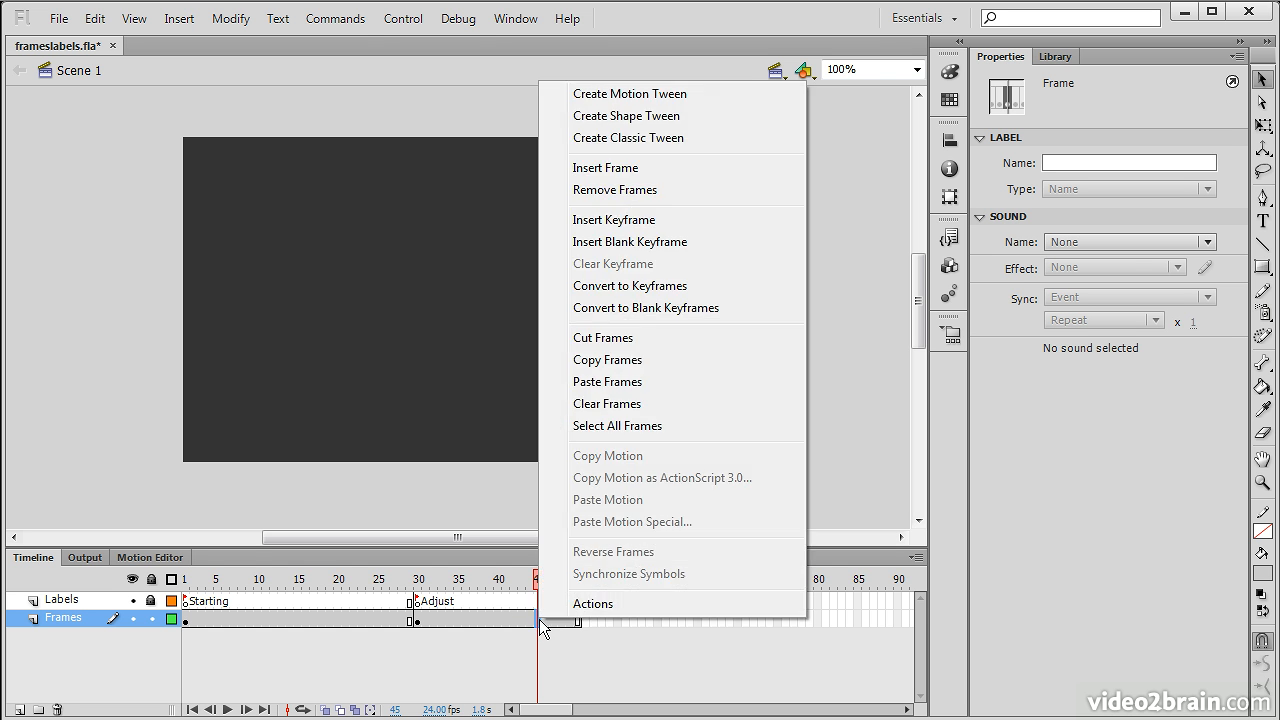
left_click(680, 244)
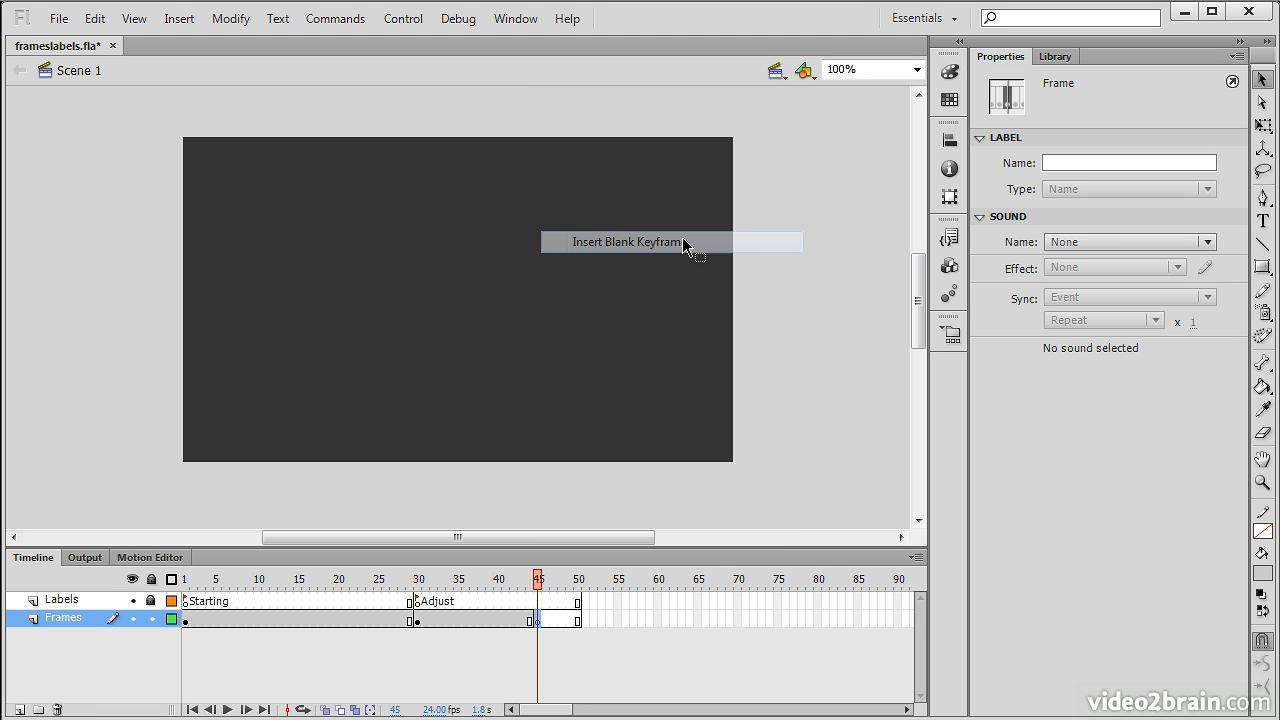
left_click(660, 619)
mouse_move(582, 577)
left_mouse_down()
mouse_move(449, 577)
mouse_move(561, 578)
left_mouse_up()
left_click(537, 619)
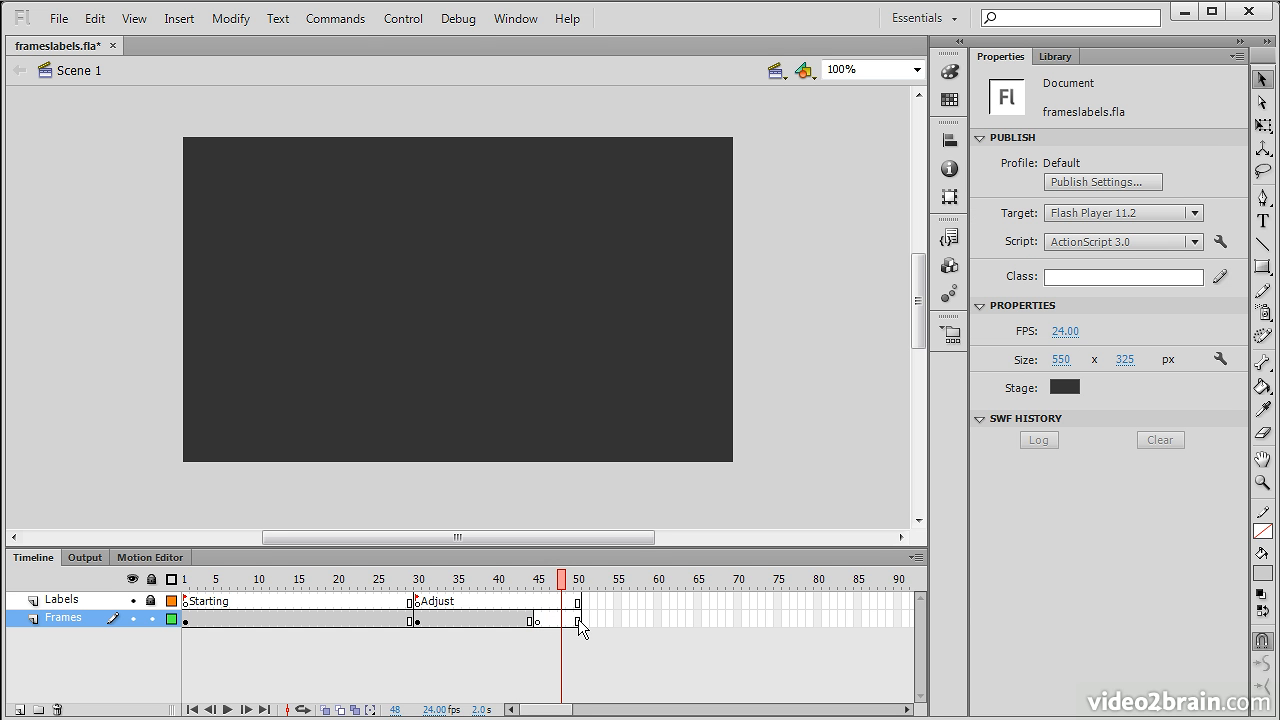